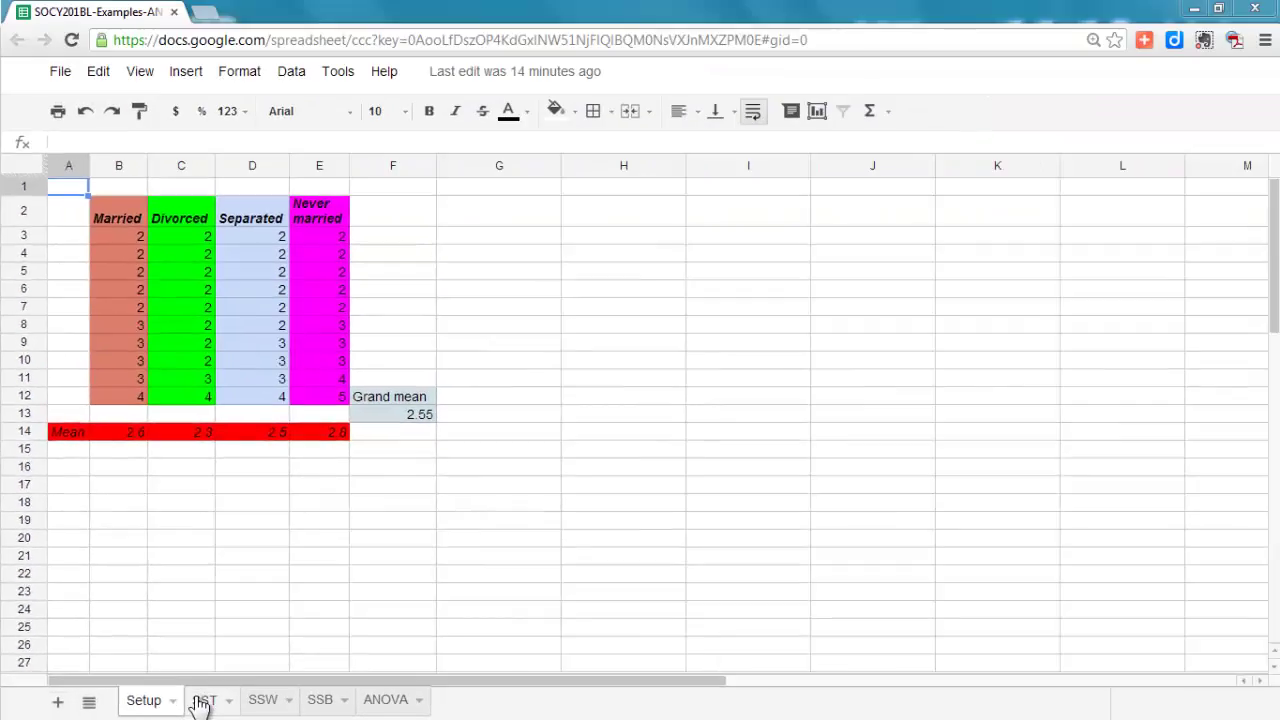
# Step: Open the SST sheet and select F3, the first squared deviation from the 2.55 grand mean
pyautogui.click(556, 666)
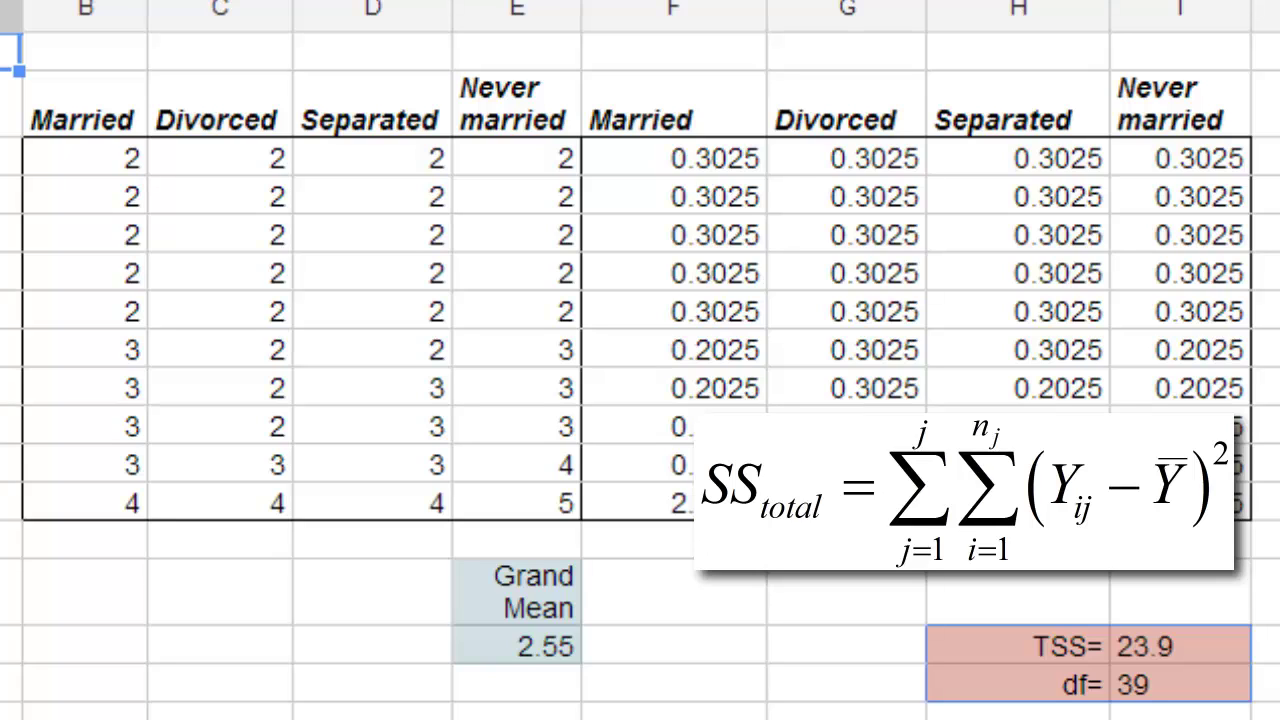
pyautogui.click(697, 182)
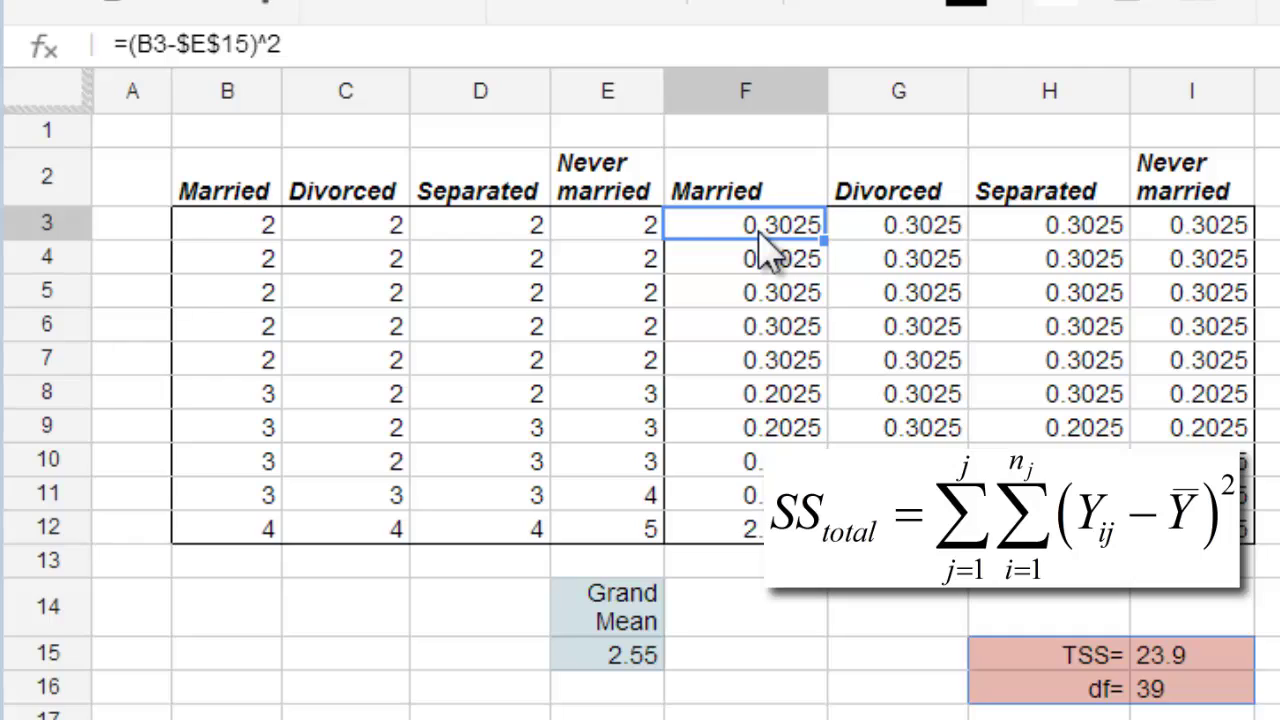
pyautogui.doubleClick(760, 235)
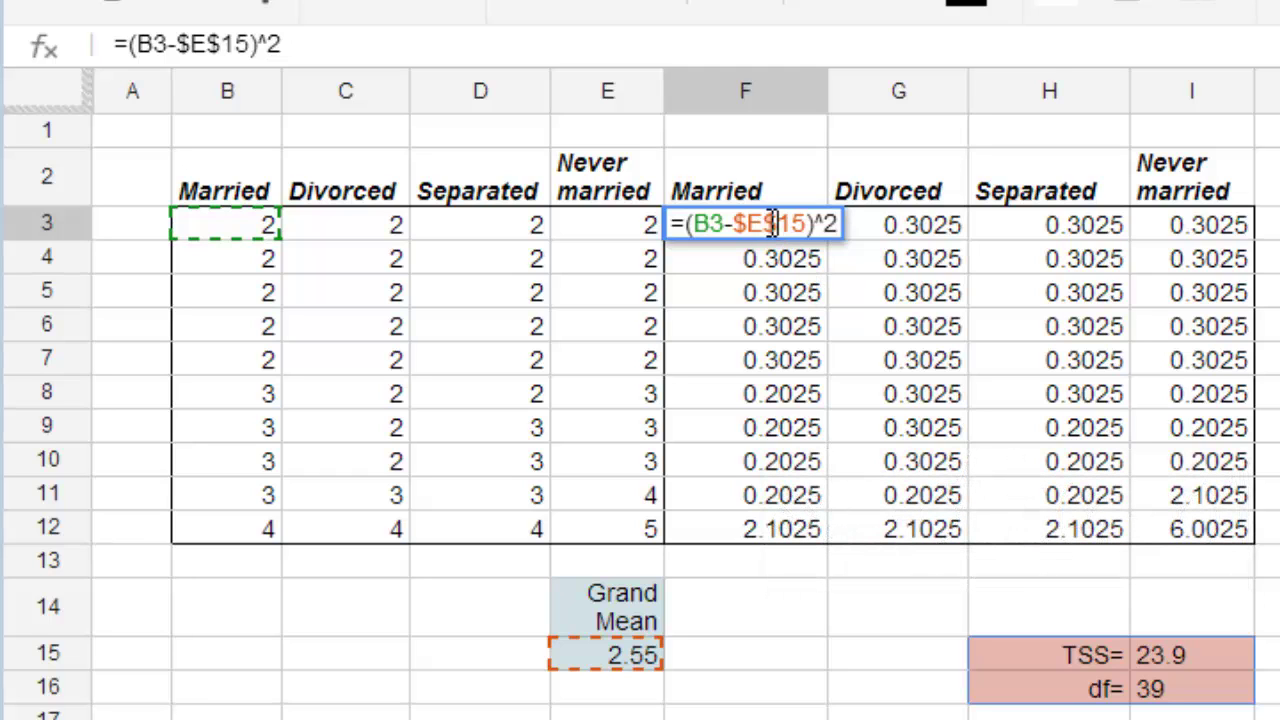
pyautogui.click(805, 140)
pyautogui.moveTo(757, 234); pyautogui.dragTo(1215, 533)
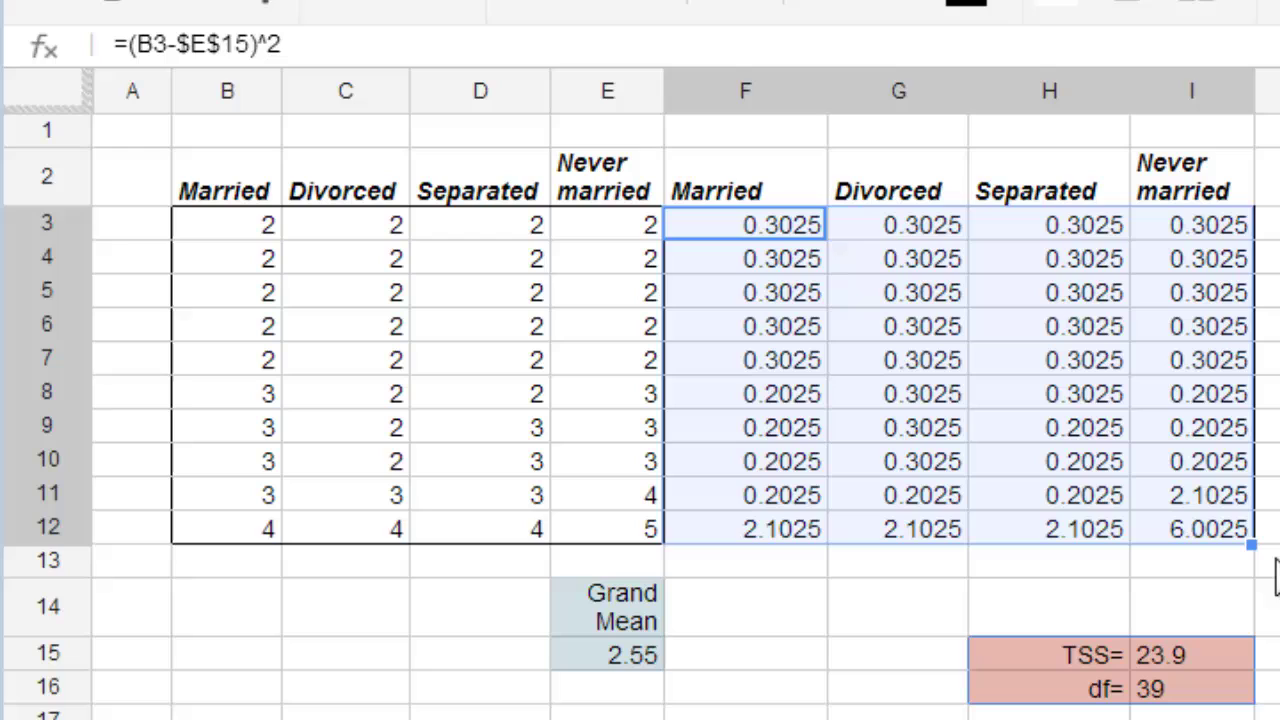
pyautogui.click(777, 566)
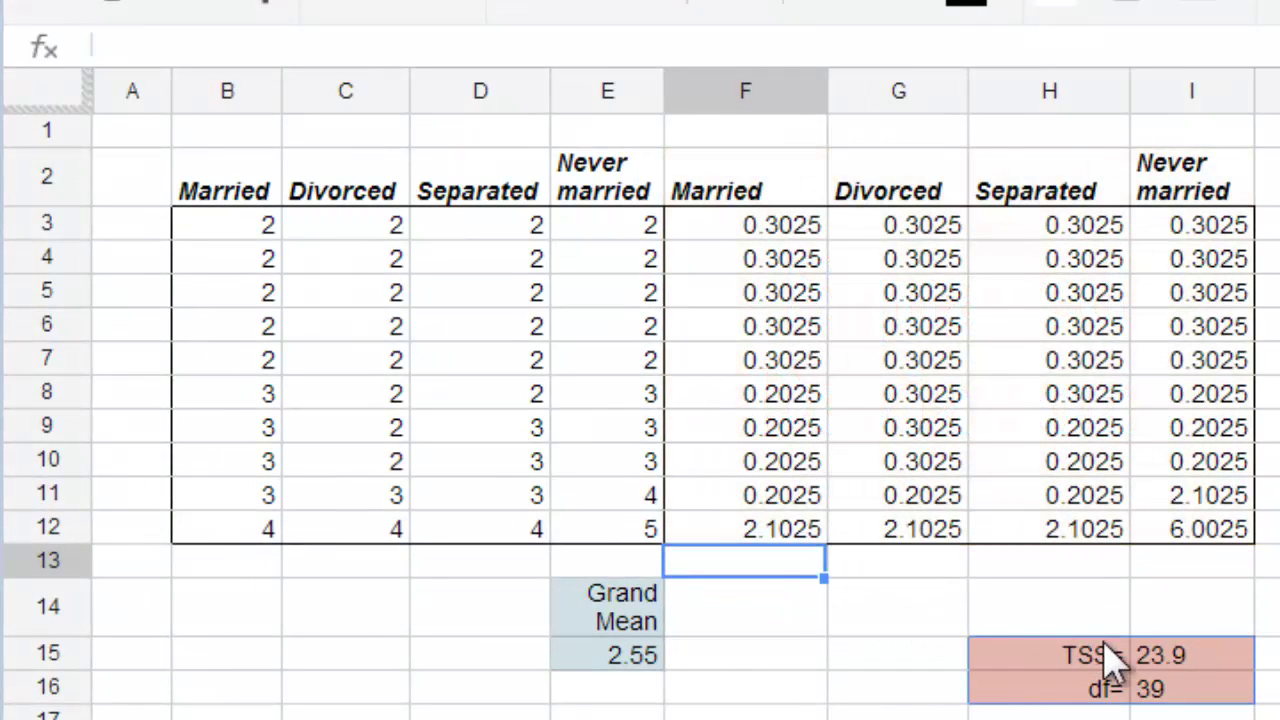
pyautogui.click(1152, 662)
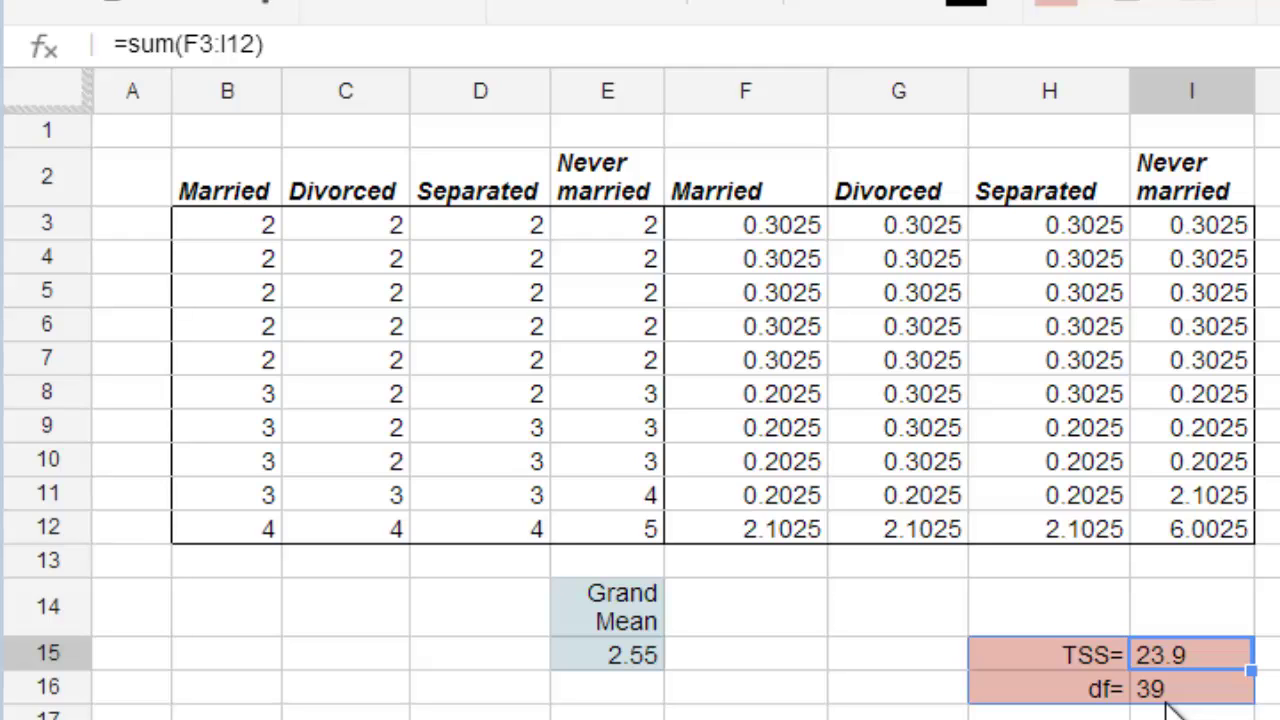
pyautogui.press('F2')
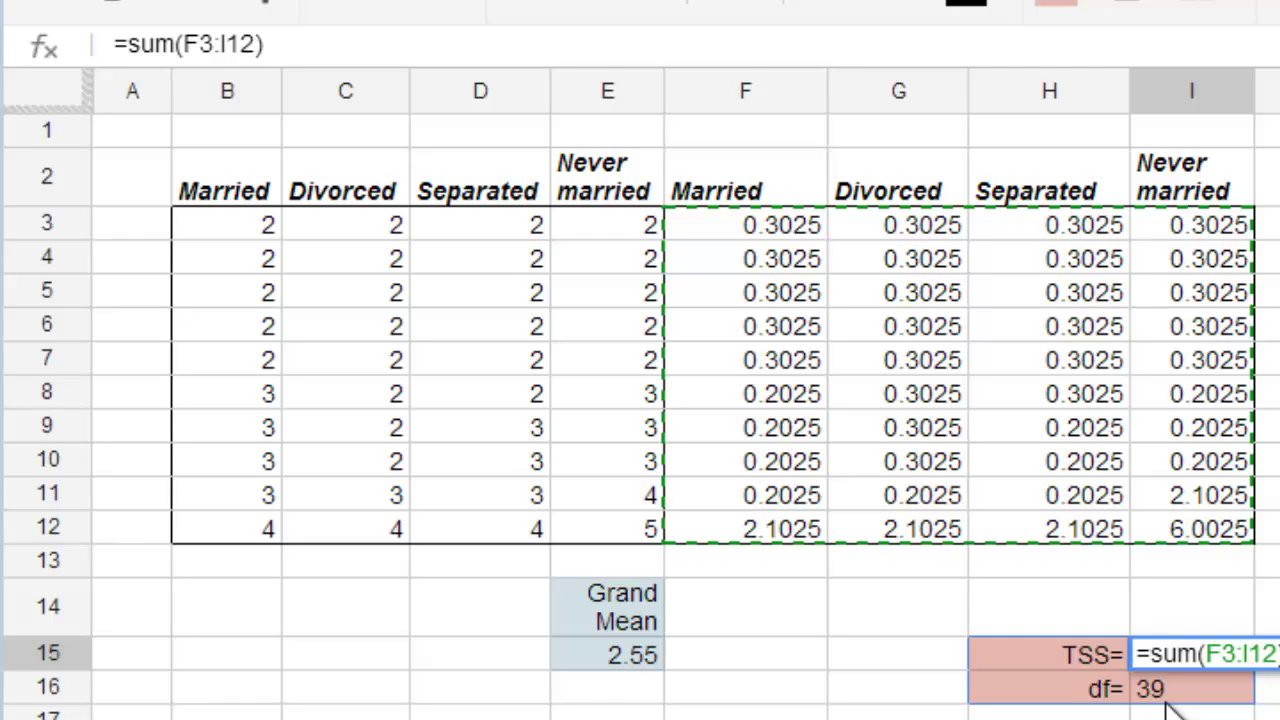
pyautogui.press('Return')
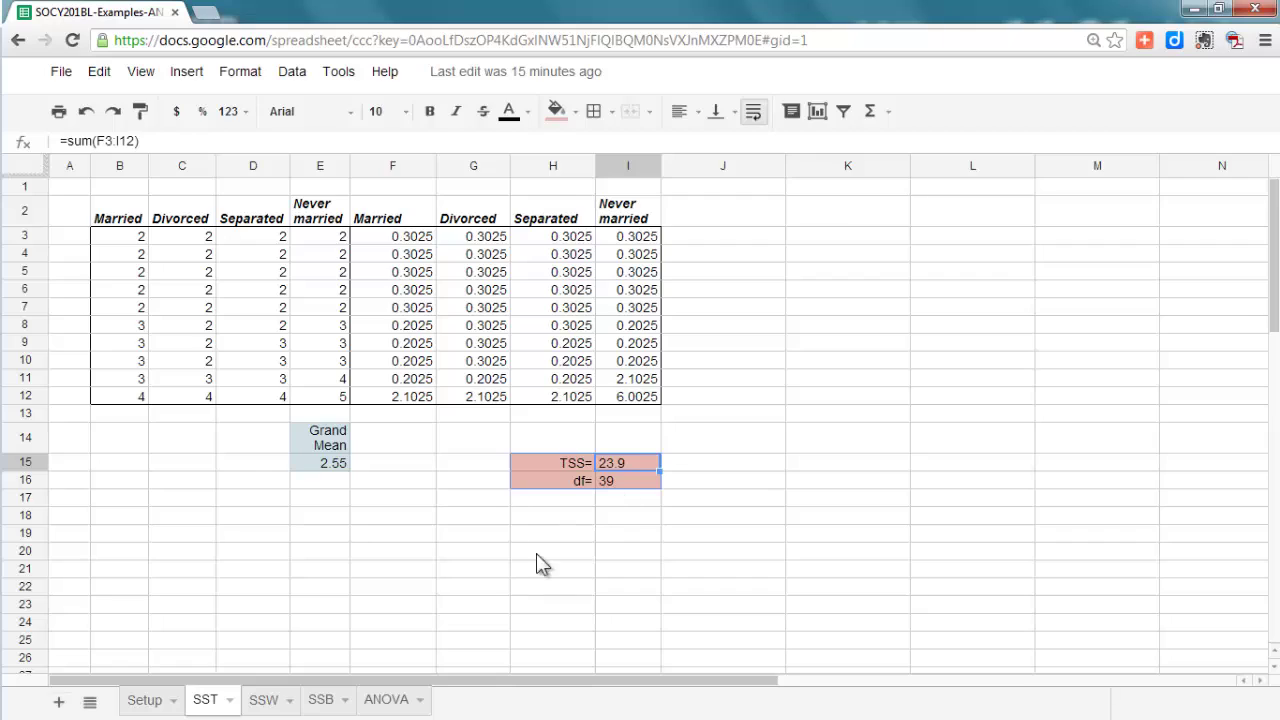
# Step: Open the SSW sheet and select F3, the first within-group squared deviation =(B3-B$13)^2
pyautogui.click(276, 703)
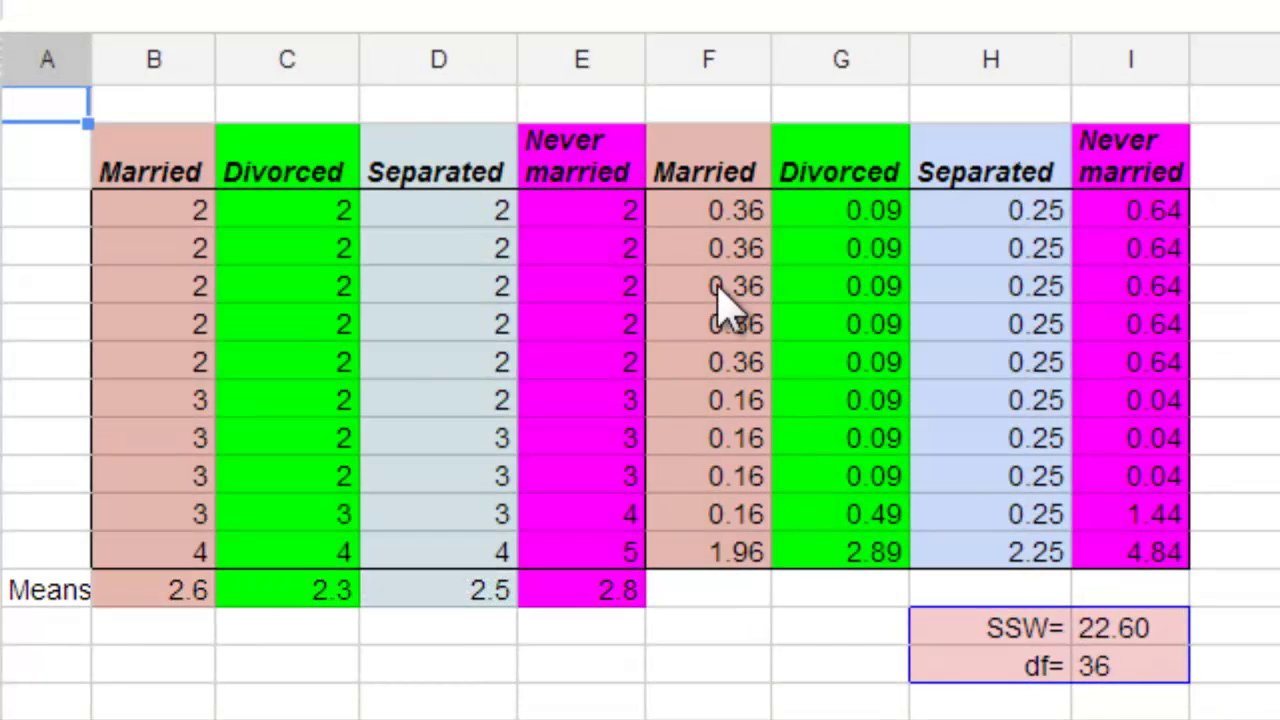
pyautogui.click(737, 209)
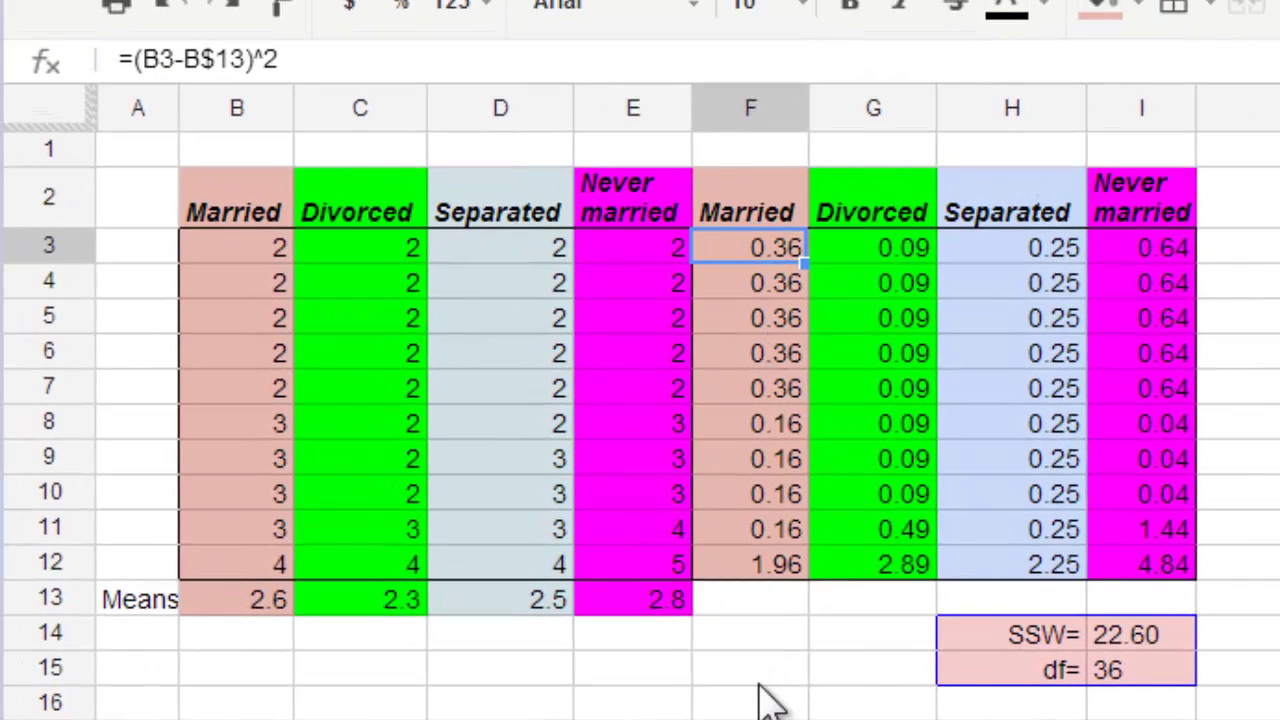
pyautogui.press('F2')
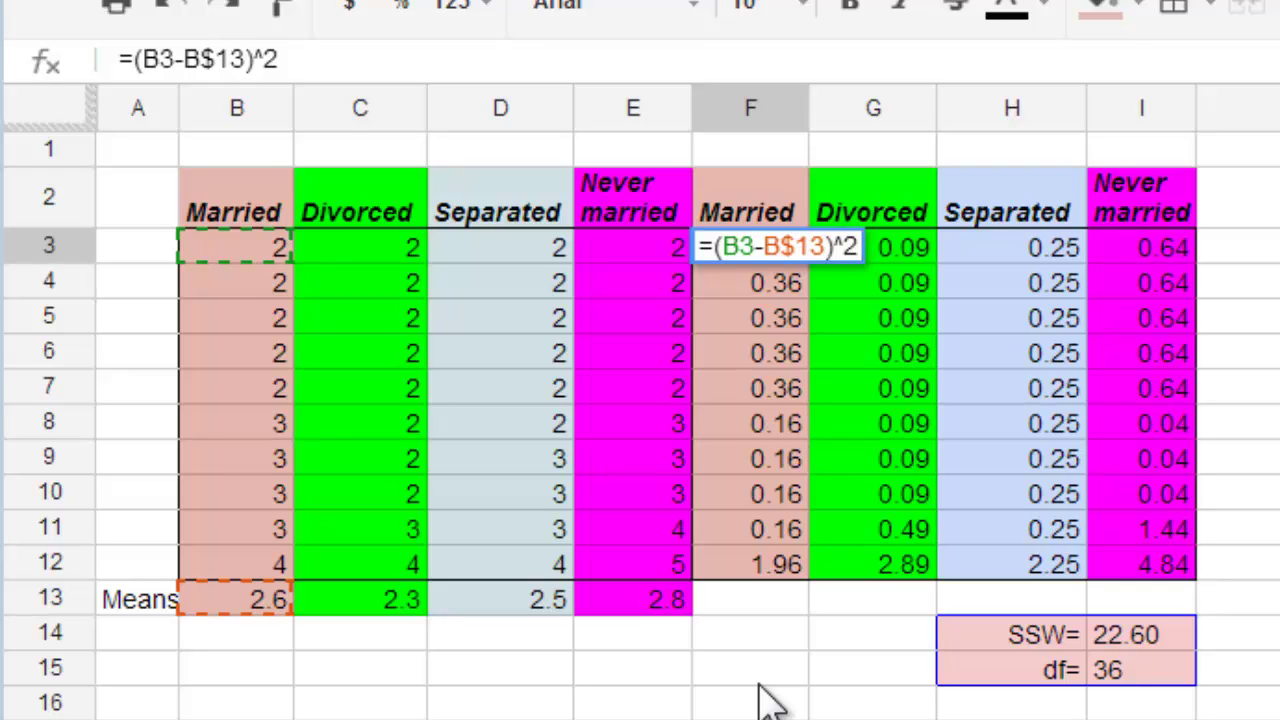
pyautogui.click(1145, 648)
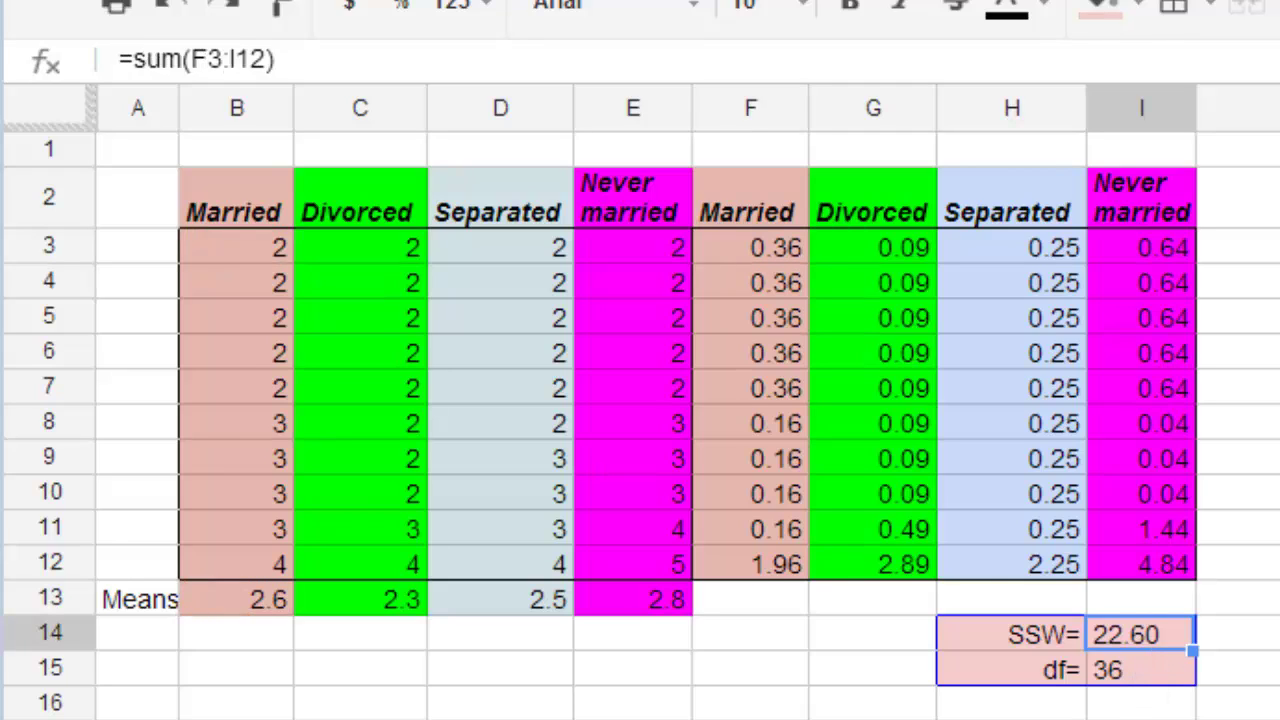
pyautogui.press('F2')
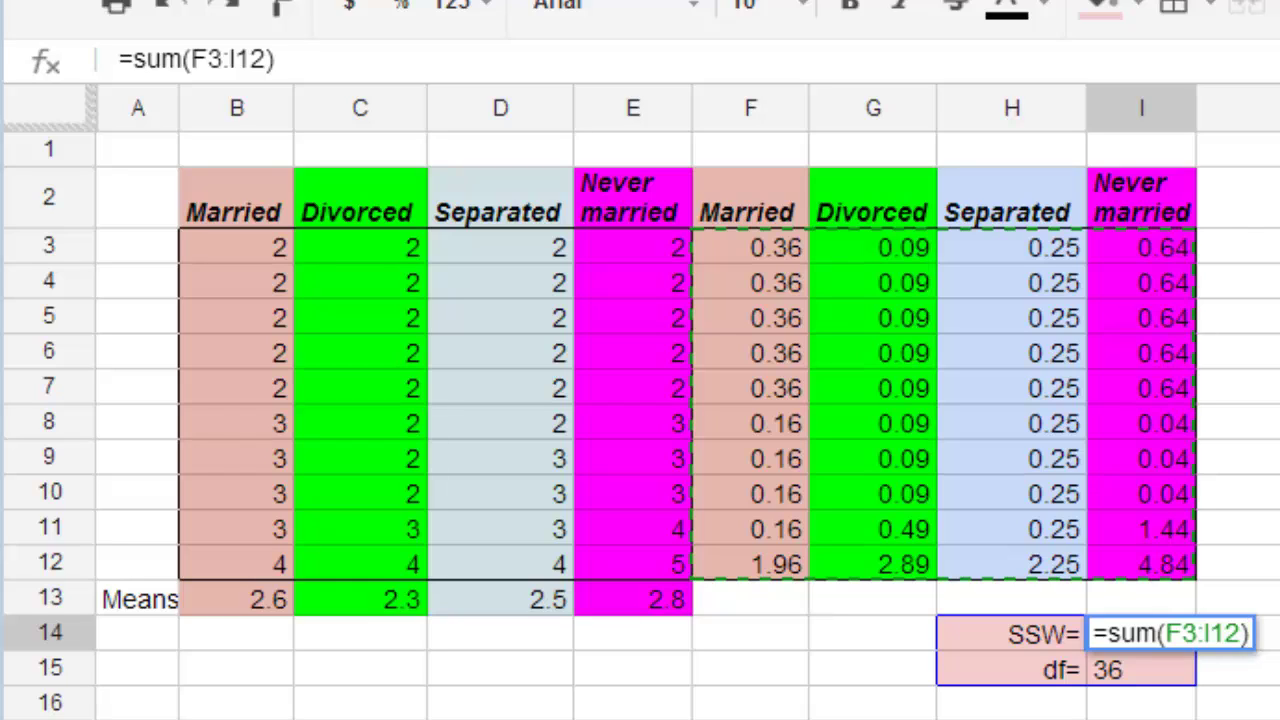
pyautogui.press('Return')
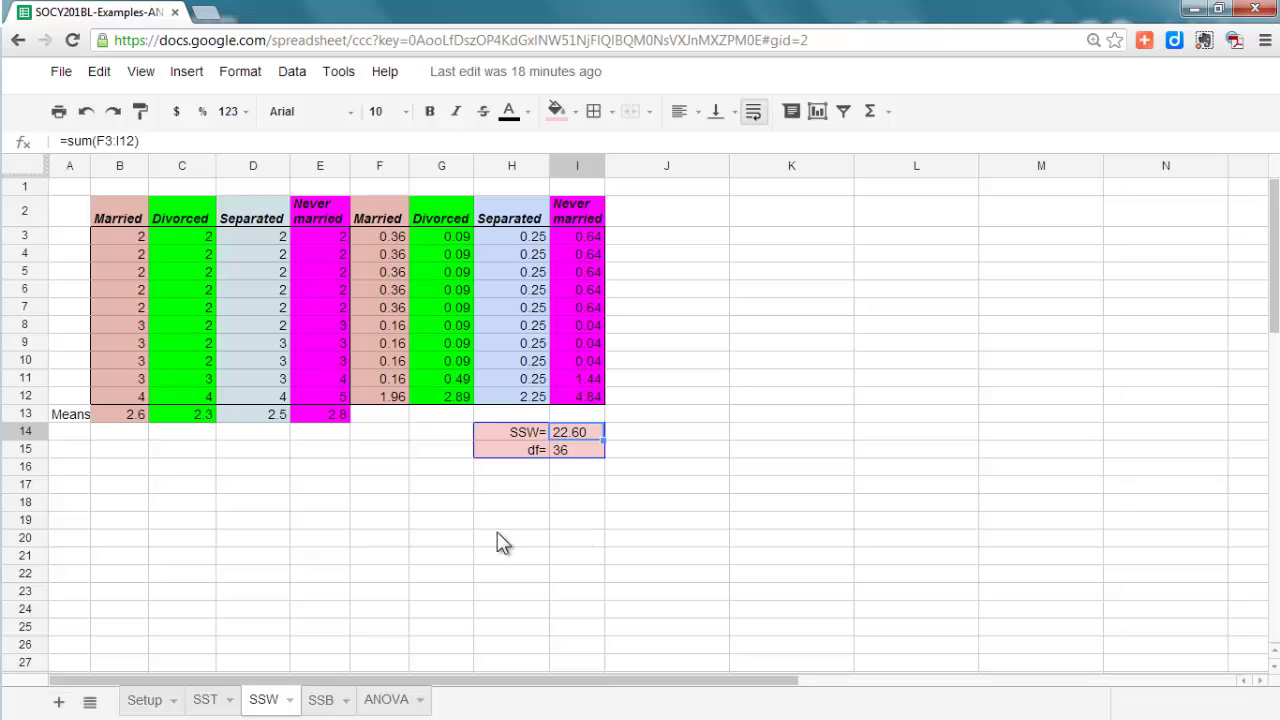
# Step: Switch to the SSB sheet comparing the four group means with the 2.55 grand mean
pyautogui.click(324, 700)
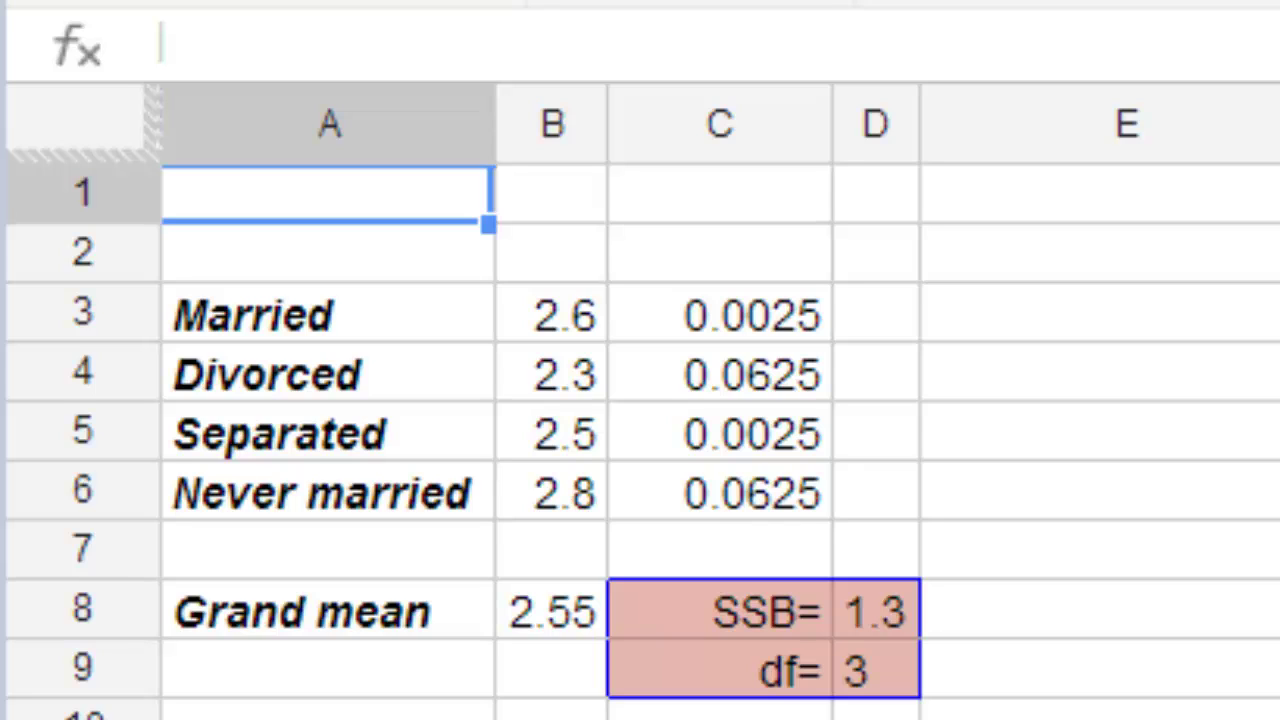
pyautogui.click(884, 614)
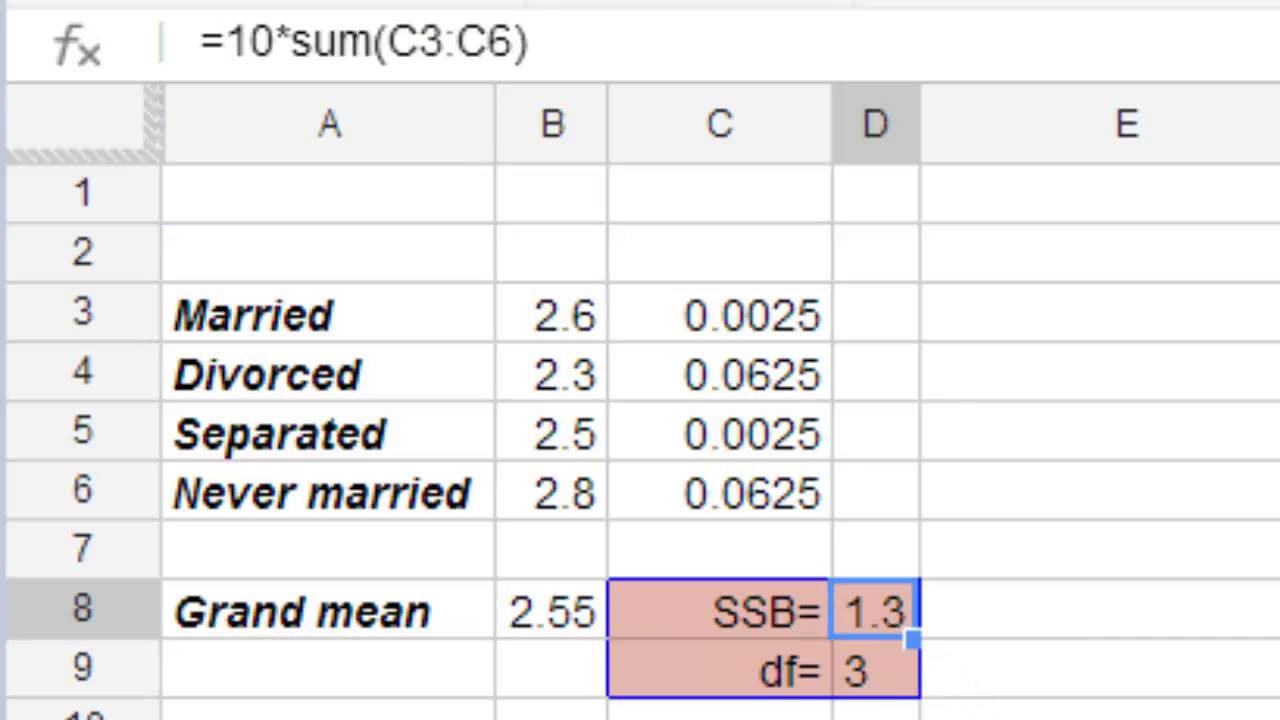
pyautogui.press('F2')
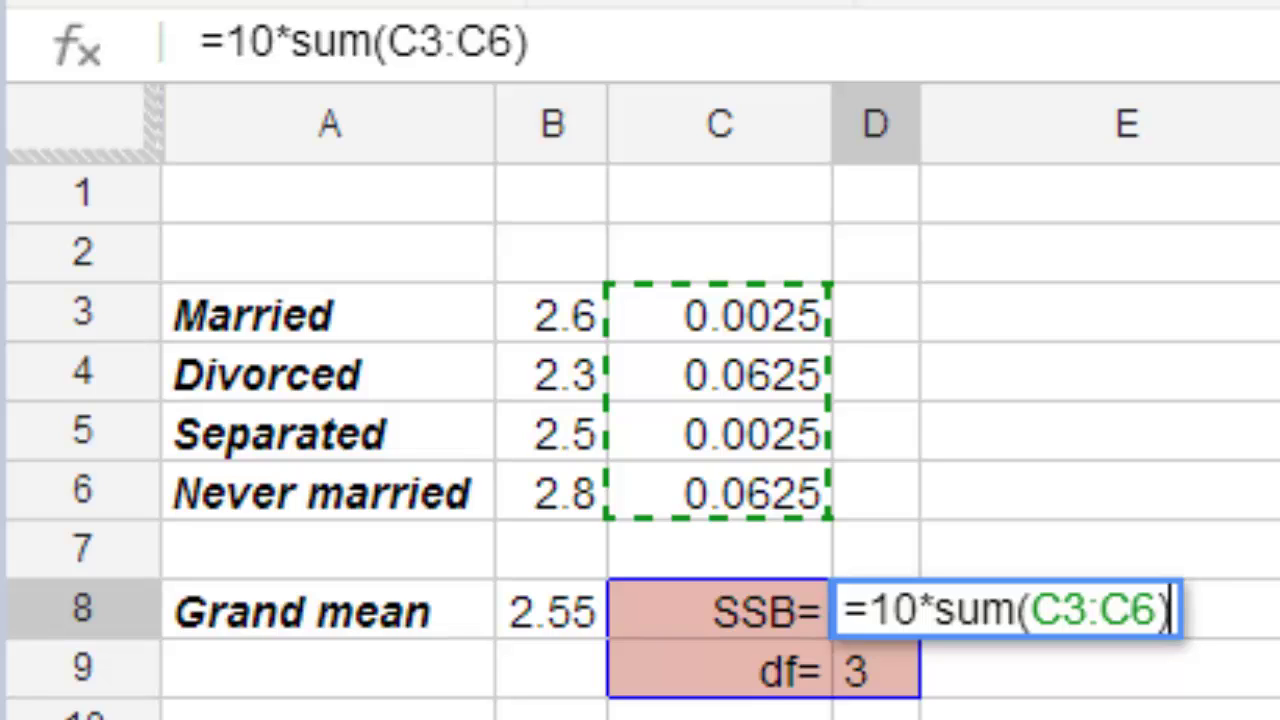
pyautogui.press('Return')
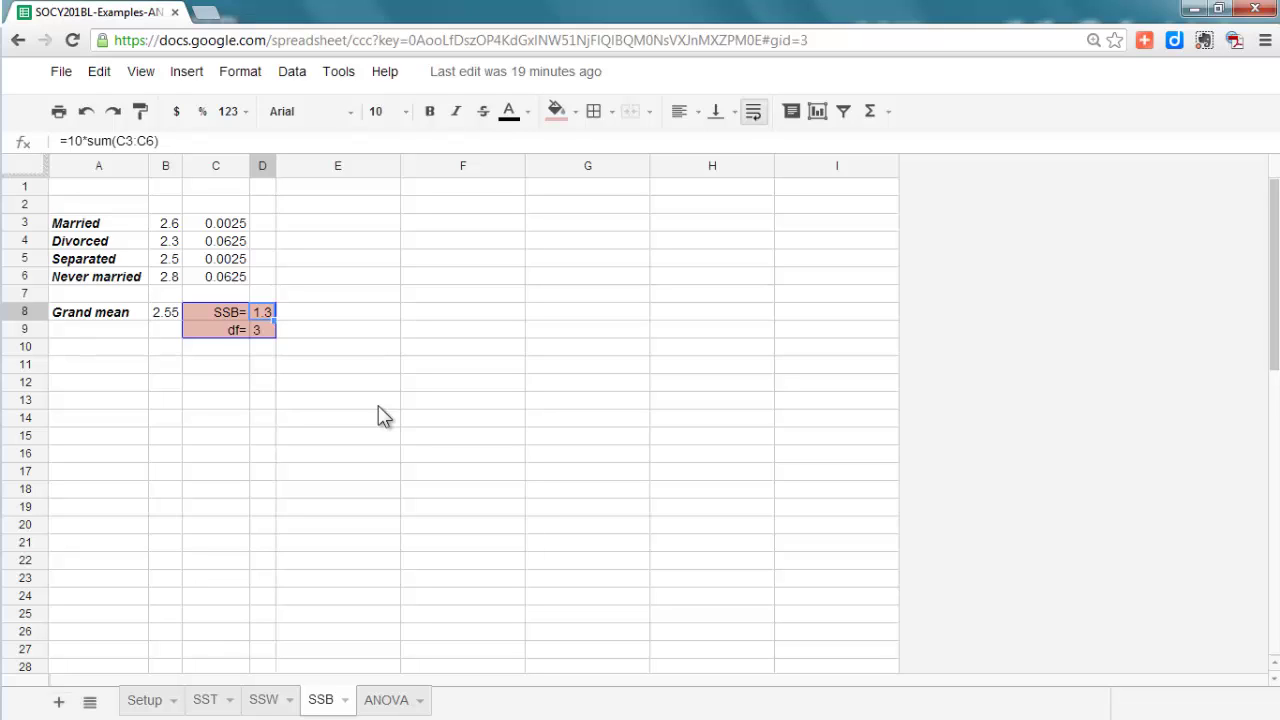
# Step: Switch to the ANOVA sheet holding the Between, Within and Total summary table
pyautogui.click(386, 700)
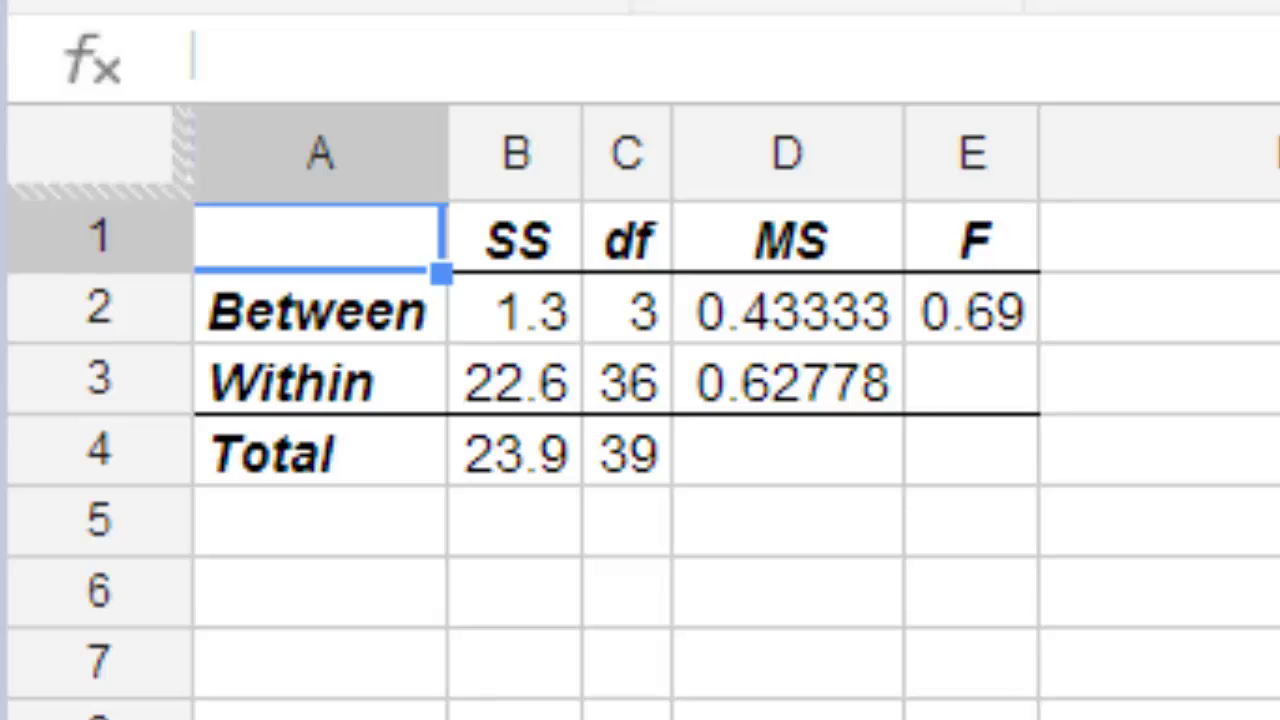
# Step: Check the Between MS formula and commit the Within MS as =B3/C3, giving 0.62778
pyautogui.click(777, 310)
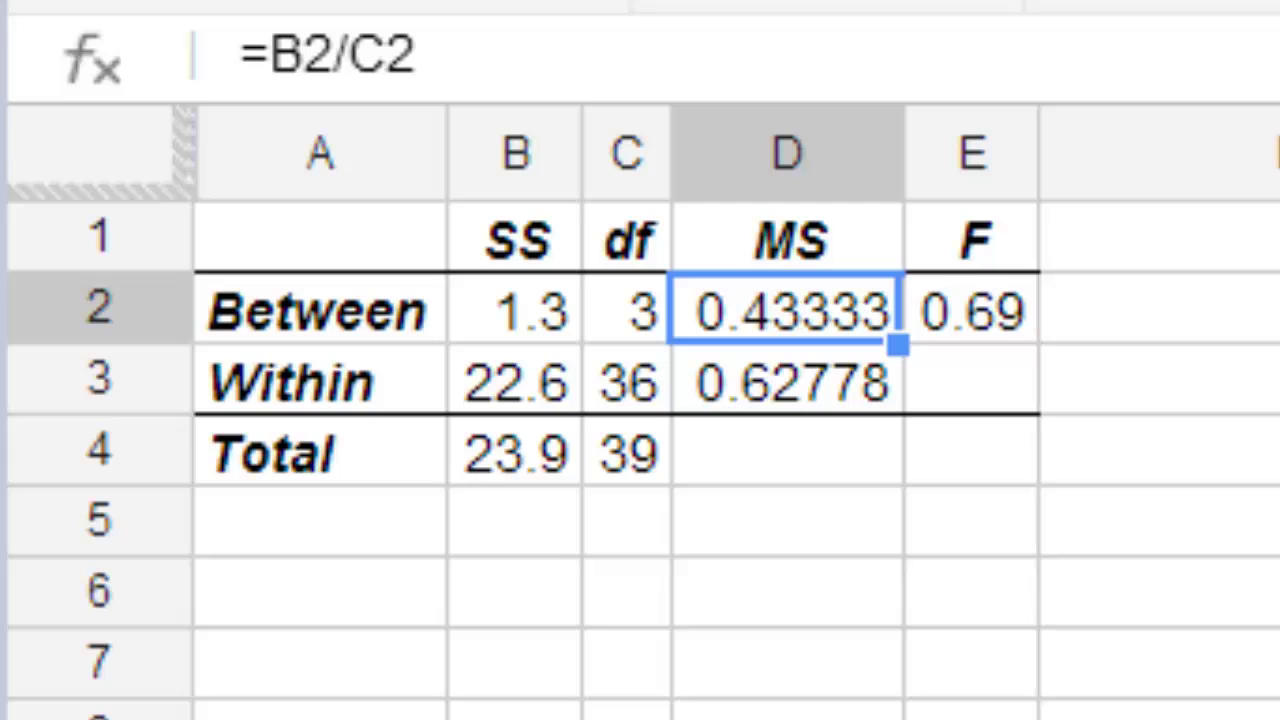
pyautogui.press('F2')
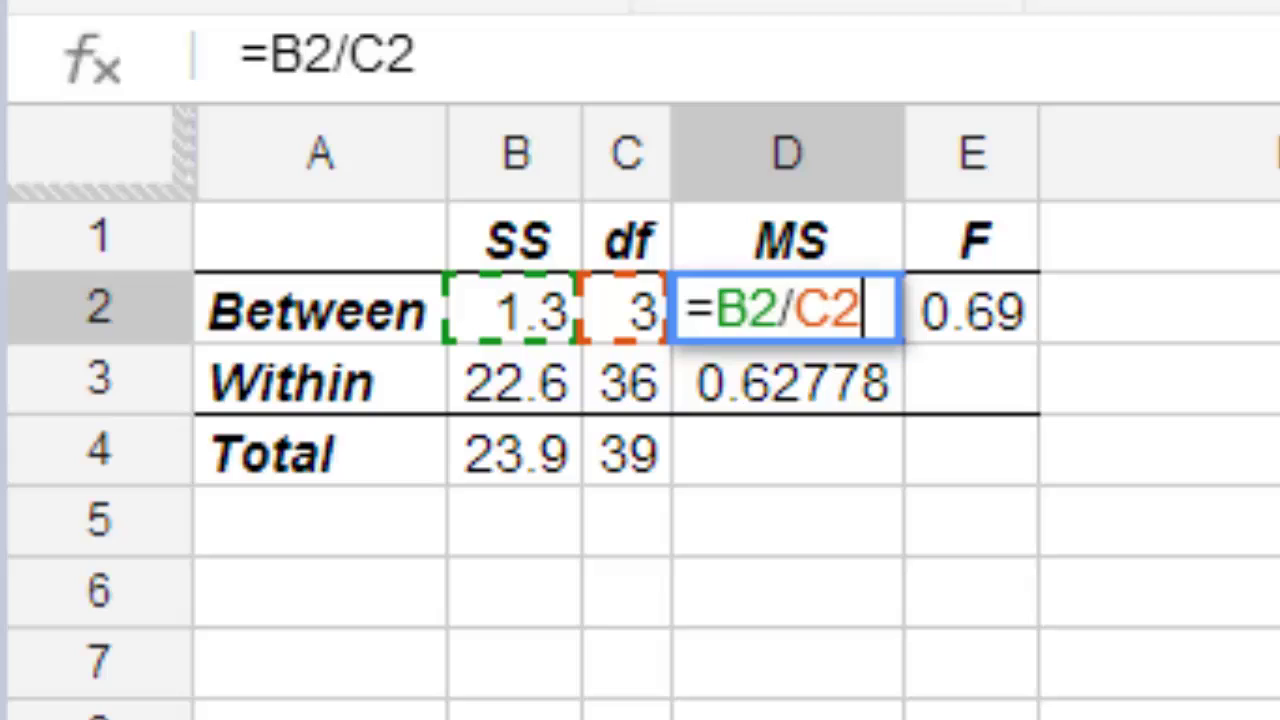
pyautogui.press('Return')
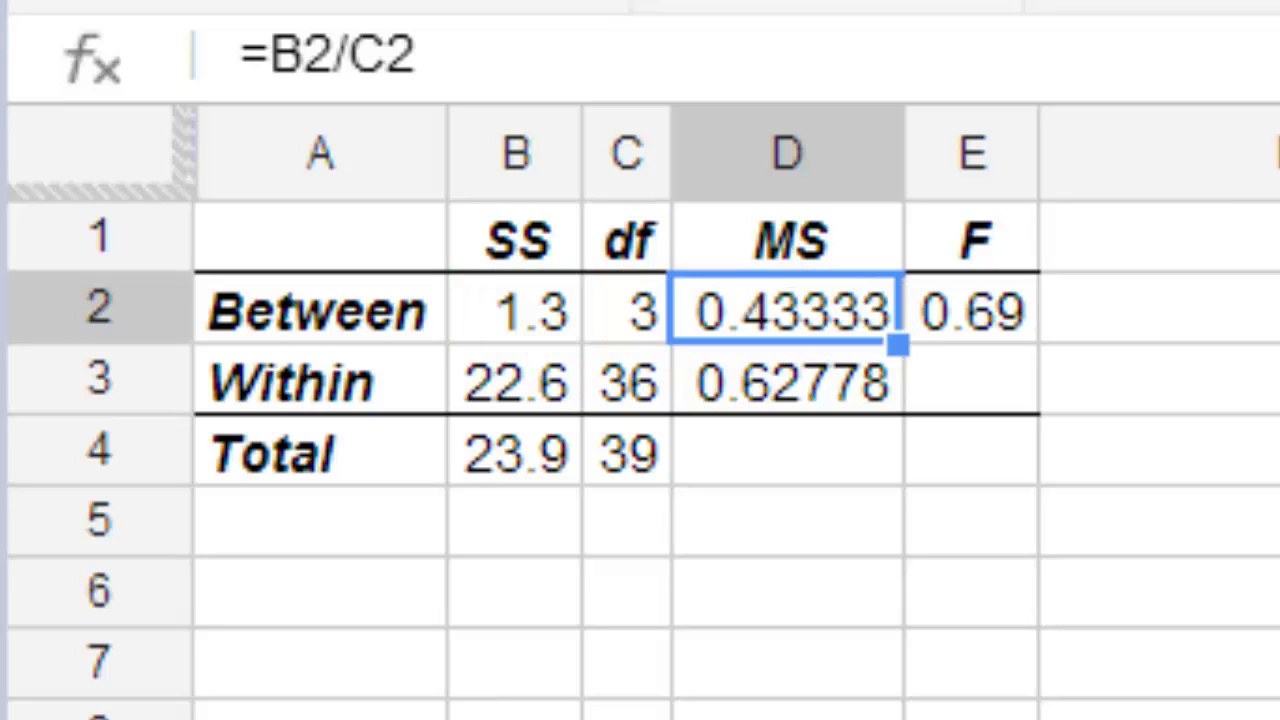
pyautogui.click(790, 380)
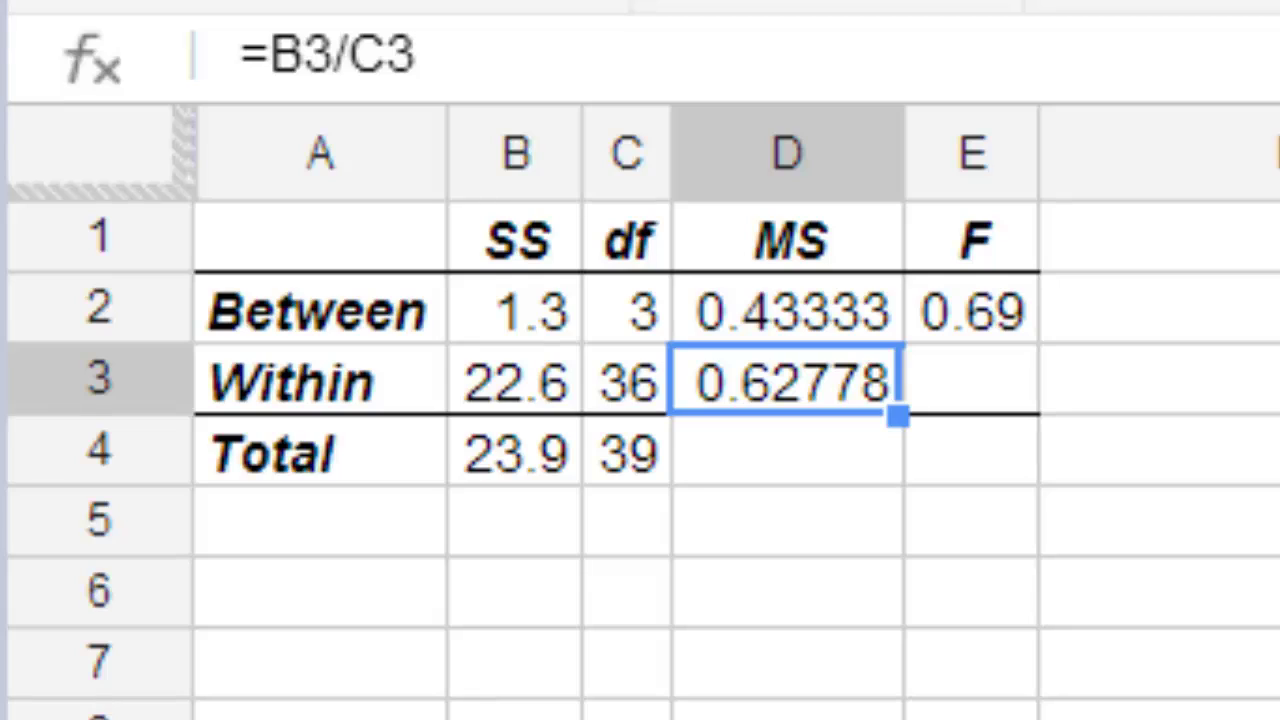
pyautogui.press('Return')
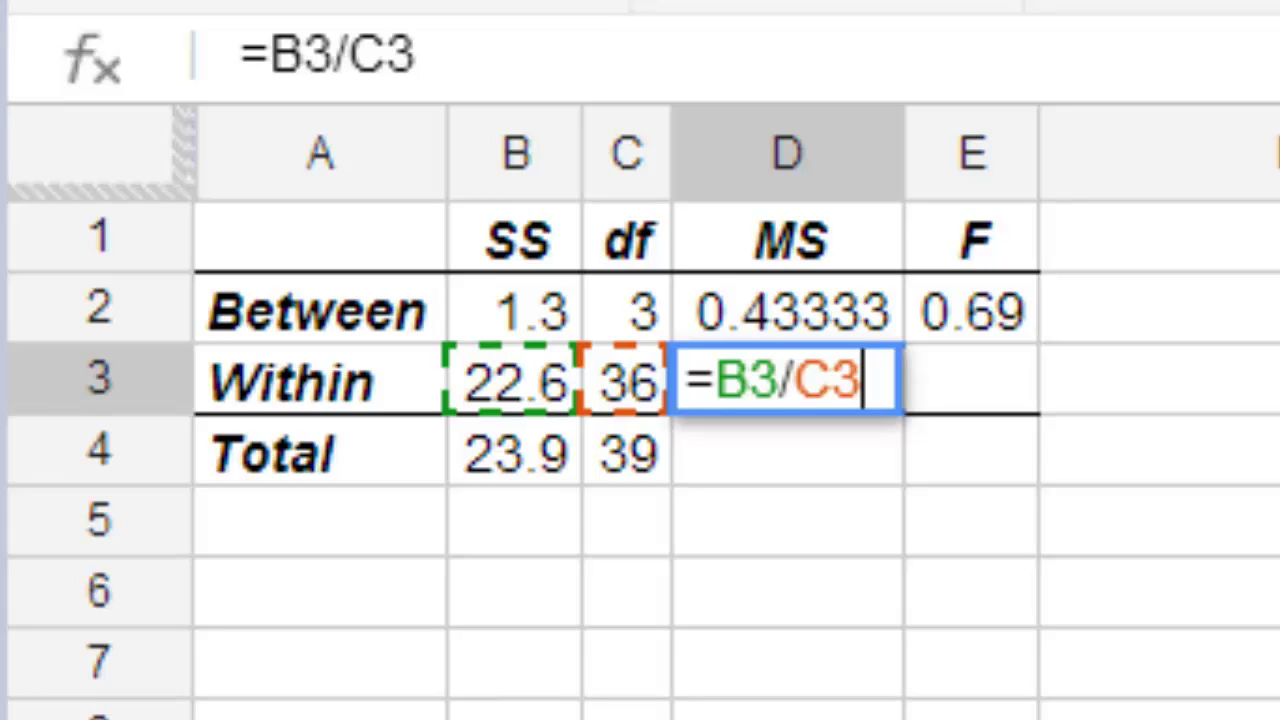
pyautogui.press('Return')
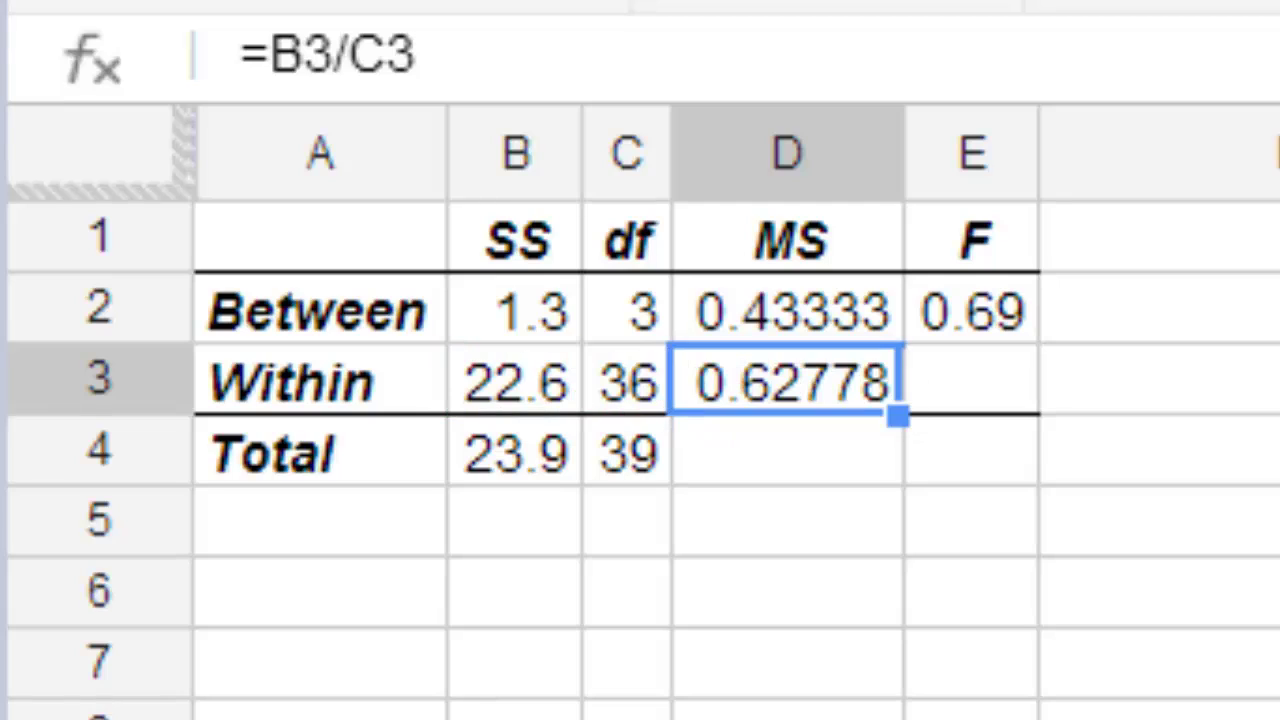
pyautogui.click(971, 380)
pyautogui.click(971, 310)
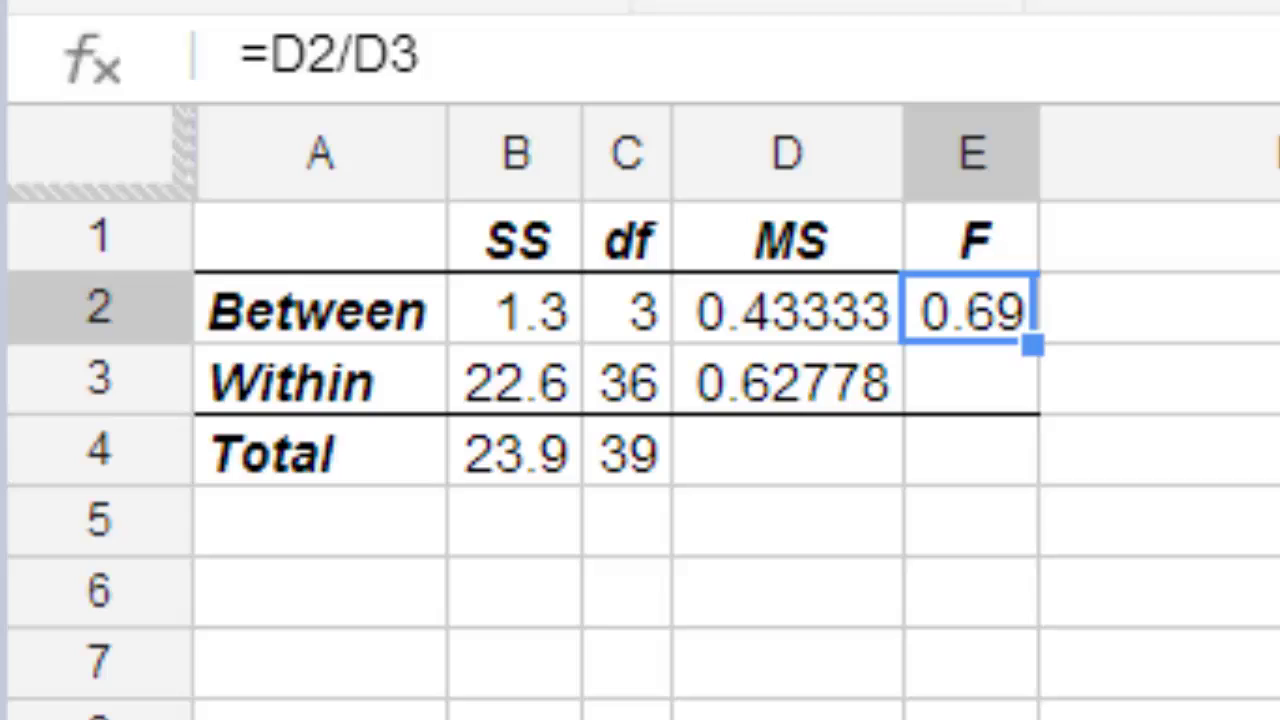
# Step: Confirm E2's F ratio formula =D2/D3, giving 0.69
pyautogui.press('F2')
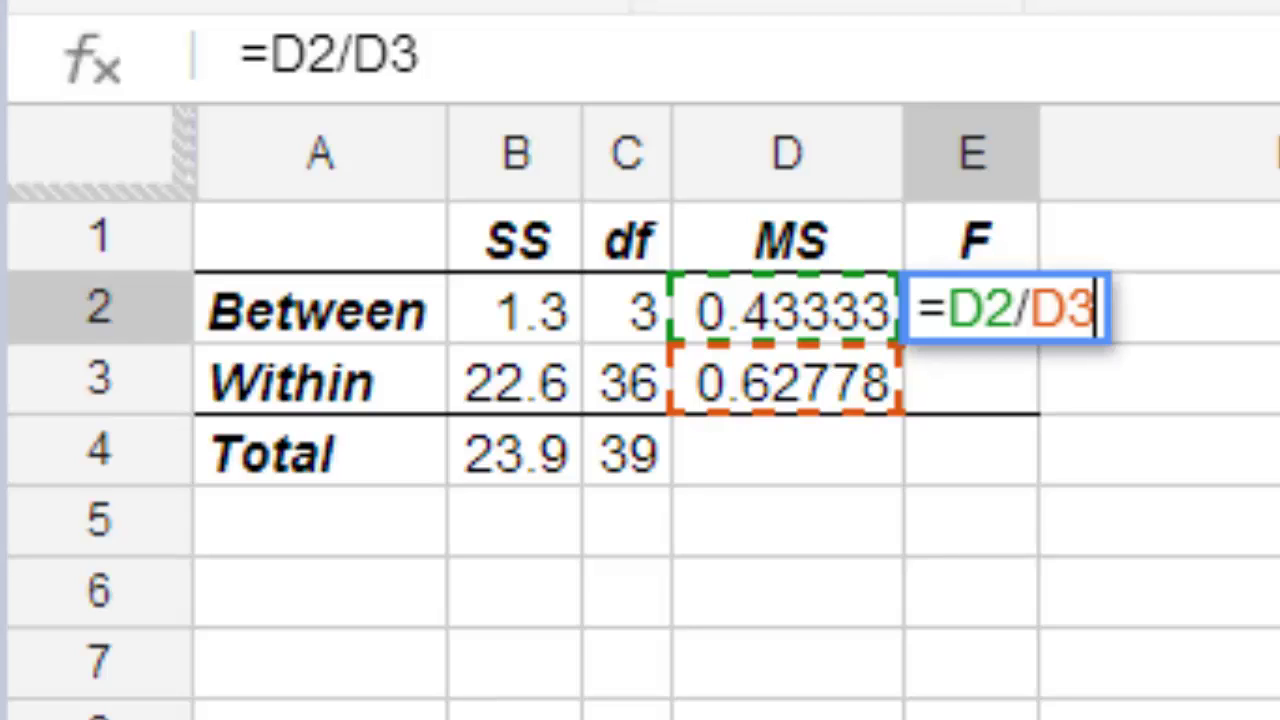
pyautogui.press('Return')
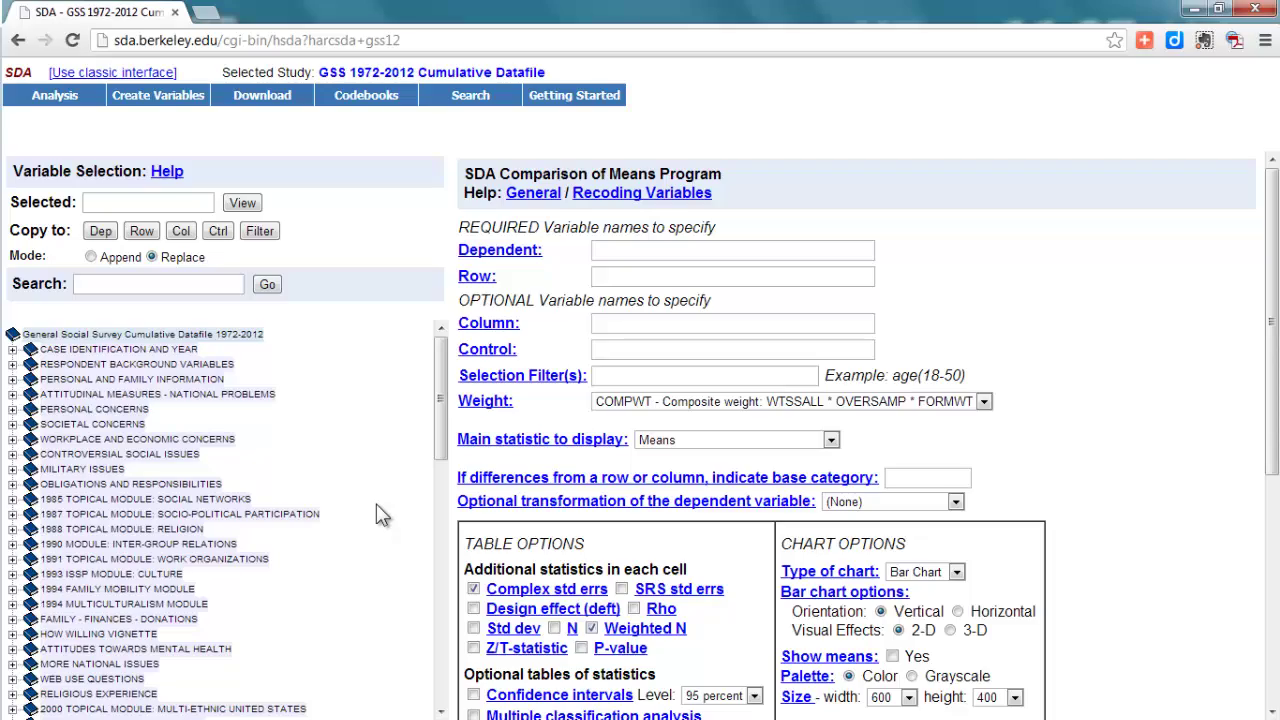
# Step: Open a fresh SDA Comparison of Means form from the Analysis menu
pyautogui.moveTo(40, 100)
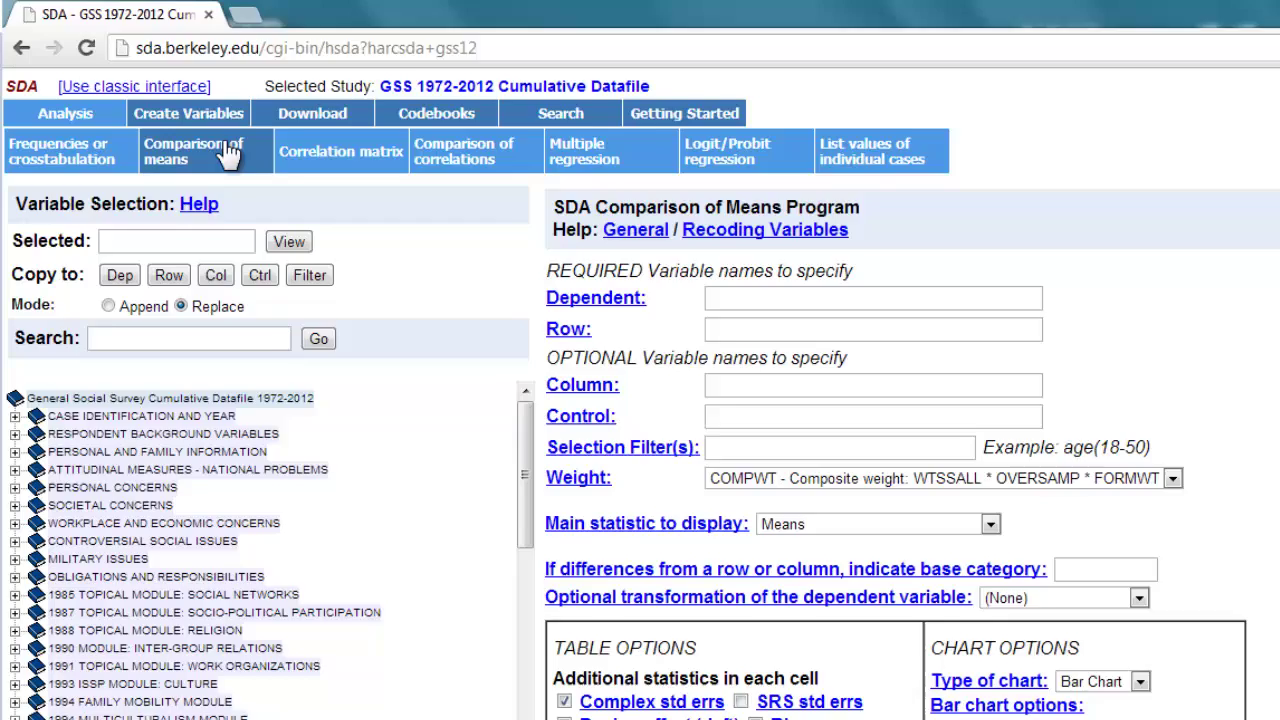
pyautogui.click(303, 200)
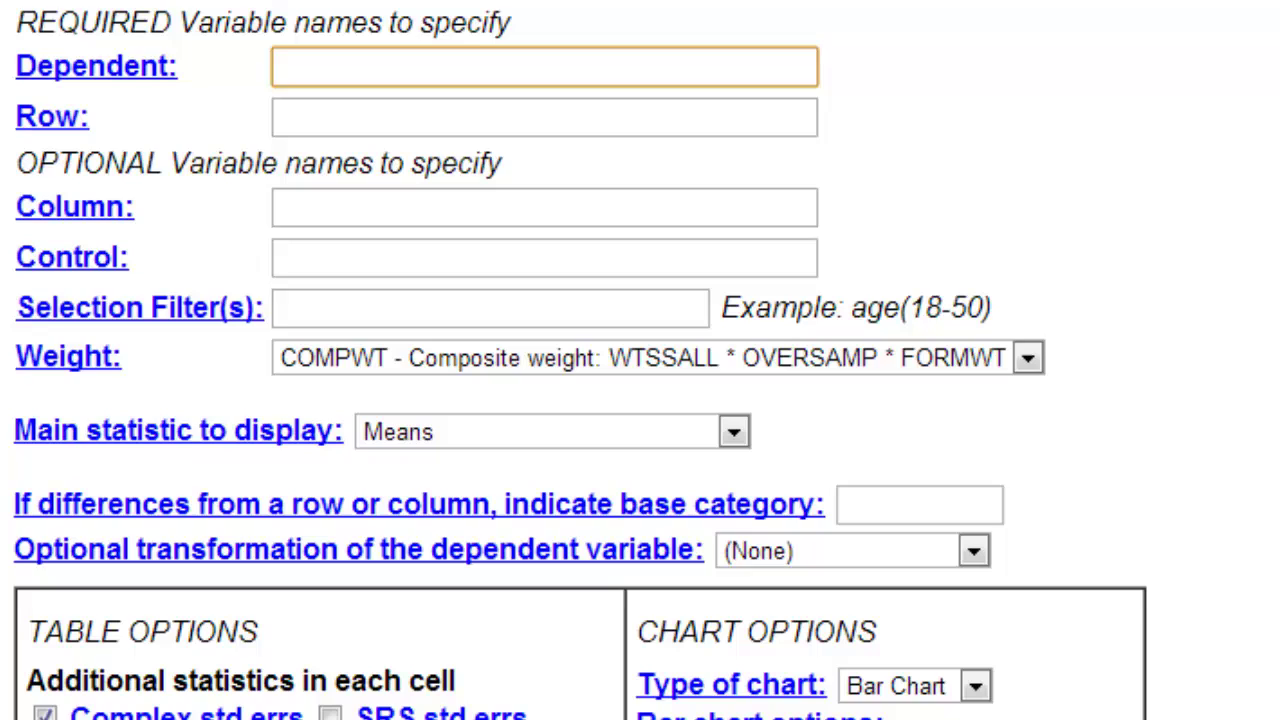
# Step: Enter chlidel as Dependent, marital as Row, and the filter year(2012) marital(1,3,4,5)
pyautogui.write('chlidel')
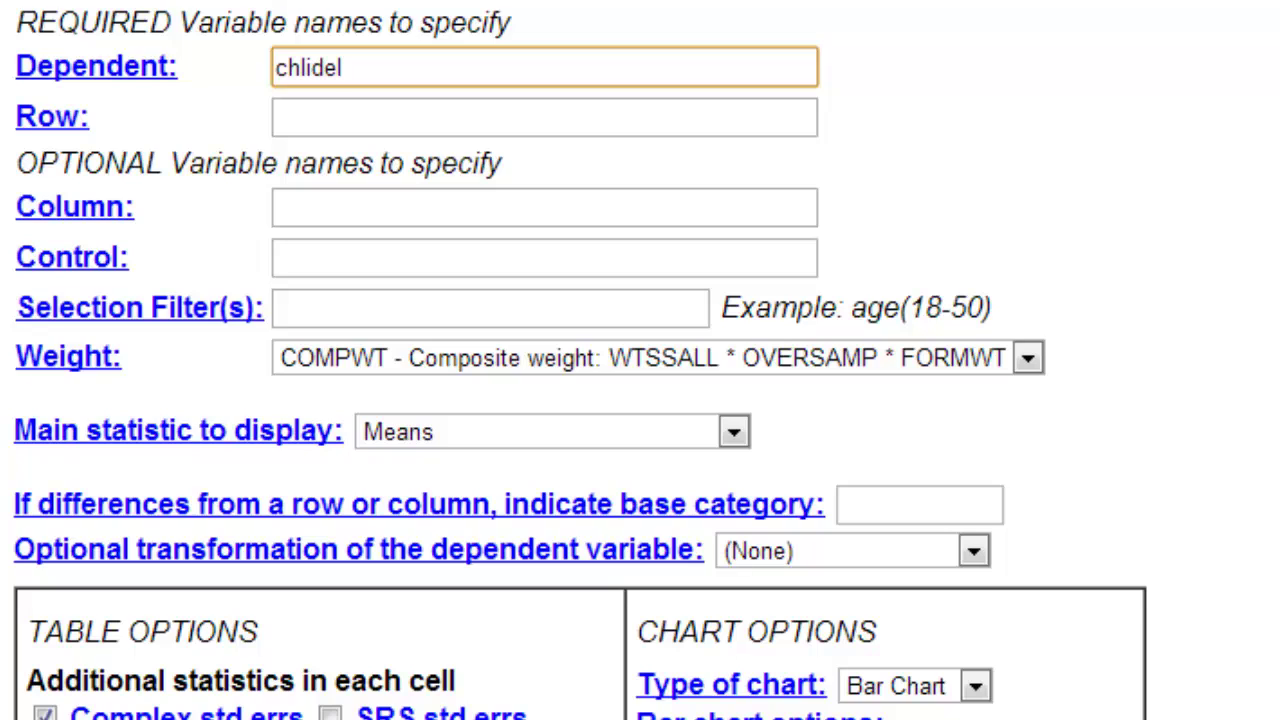
pyautogui.click(325, 123)
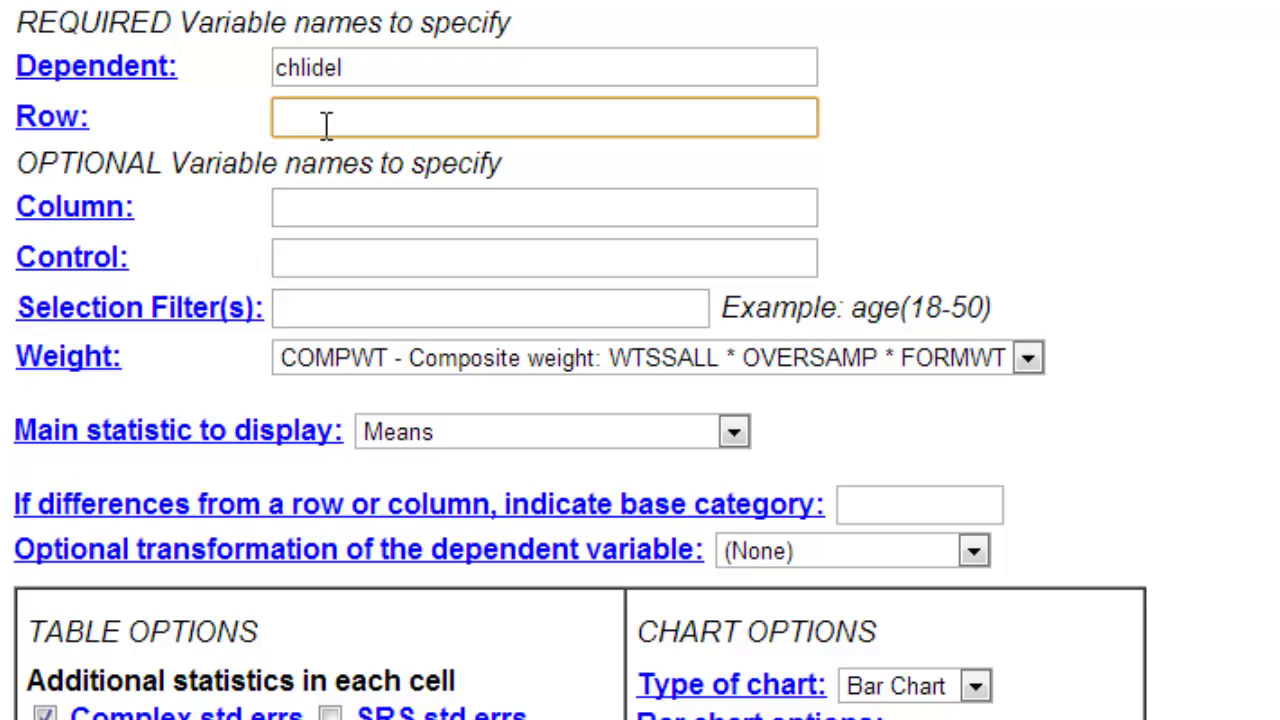
pyautogui.write('marital')
pyautogui.click(321, 314)
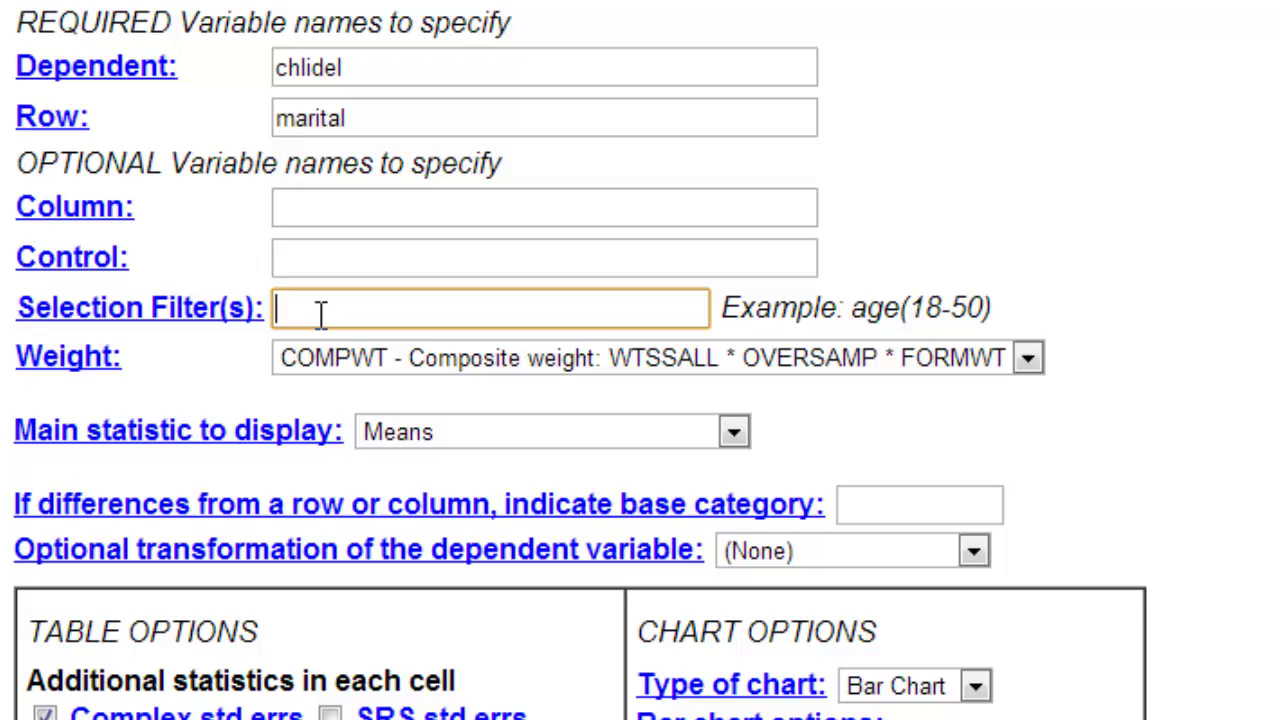
pyautogui.write('year(2012) marital')
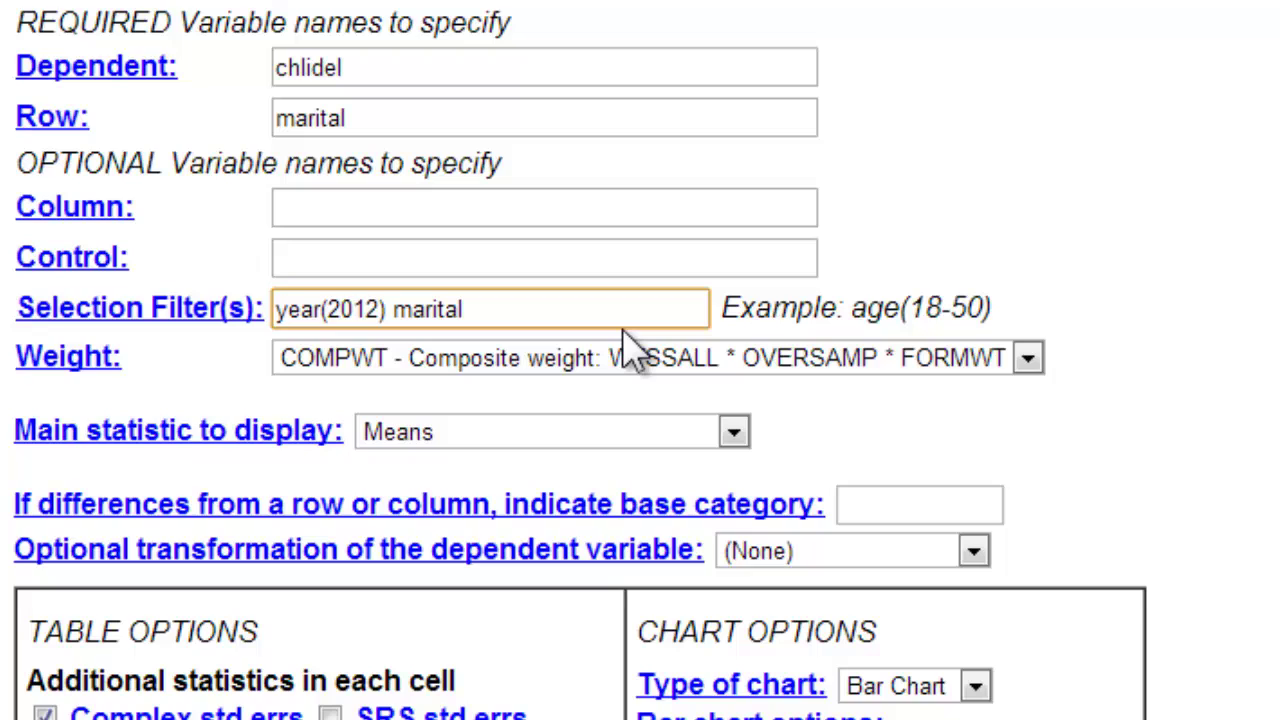
pyautogui.write('(1,3,4,5)')
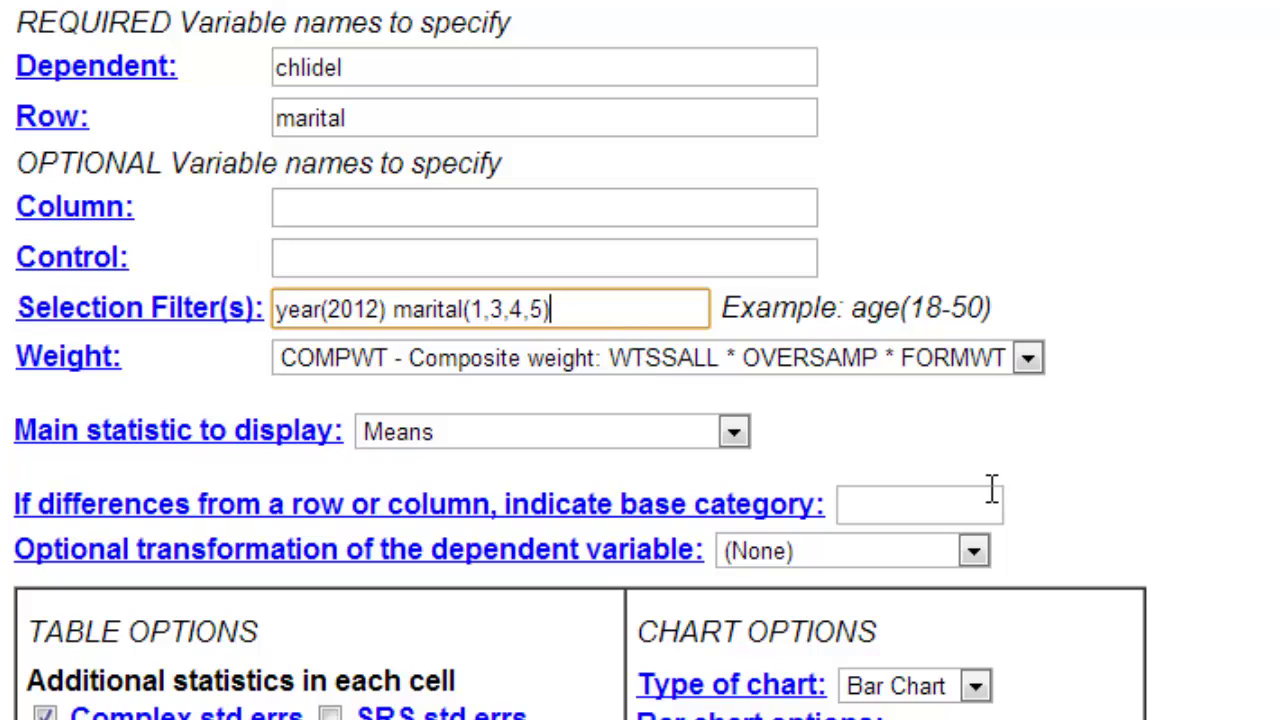
# Step: Choose No Weight, turn off complex std errs, and turn on Std dev and ANOVA stats
pyautogui.click(897, 362)
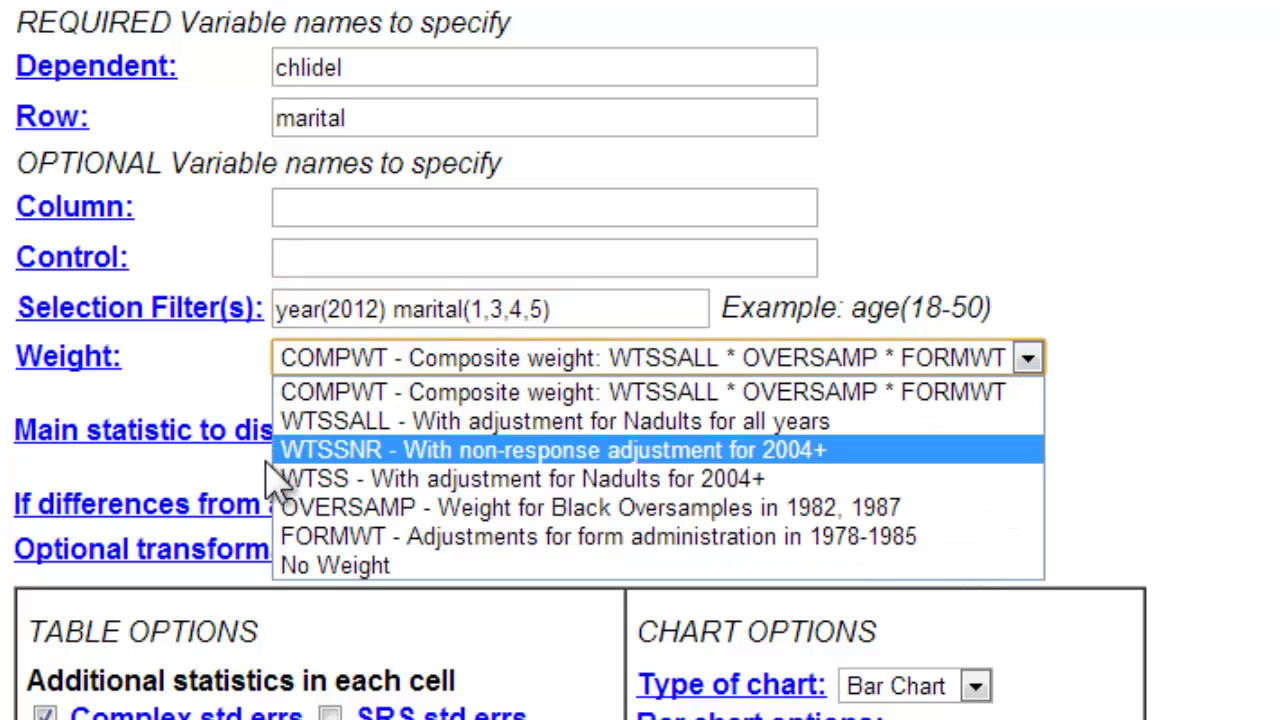
pyautogui.click(334, 567)
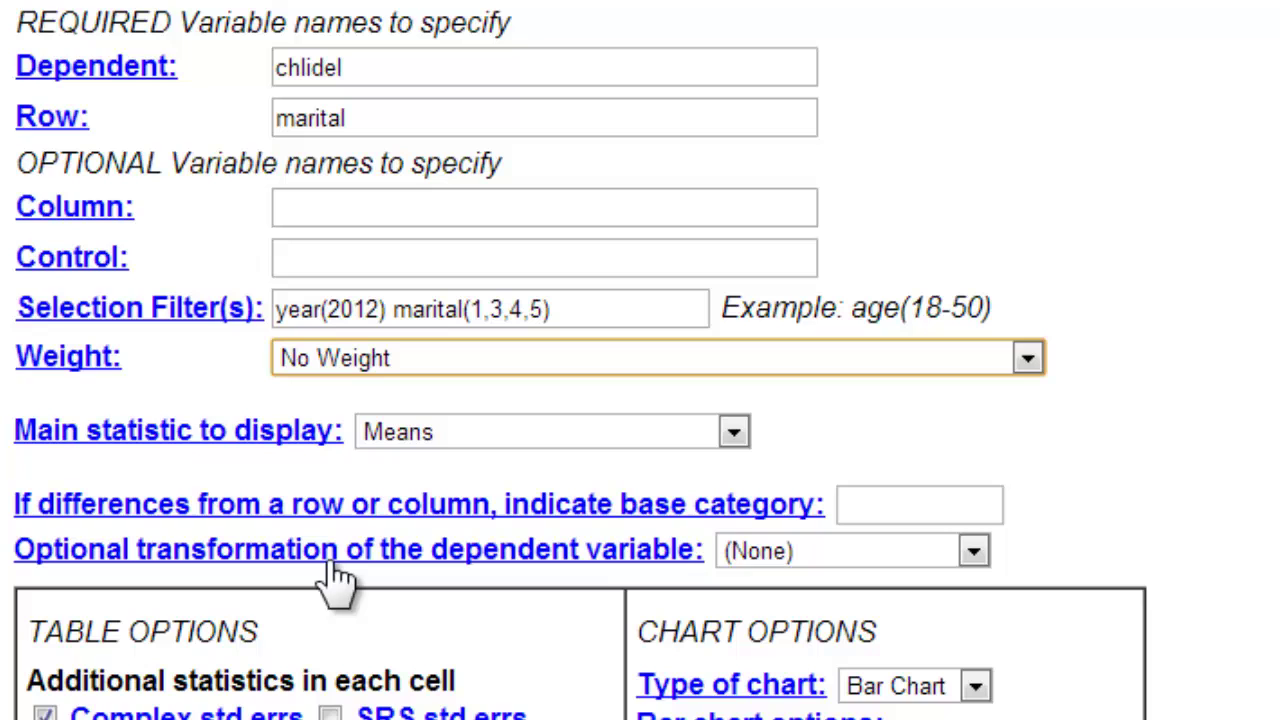
pyautogui.scroll(-5, 380, 330)
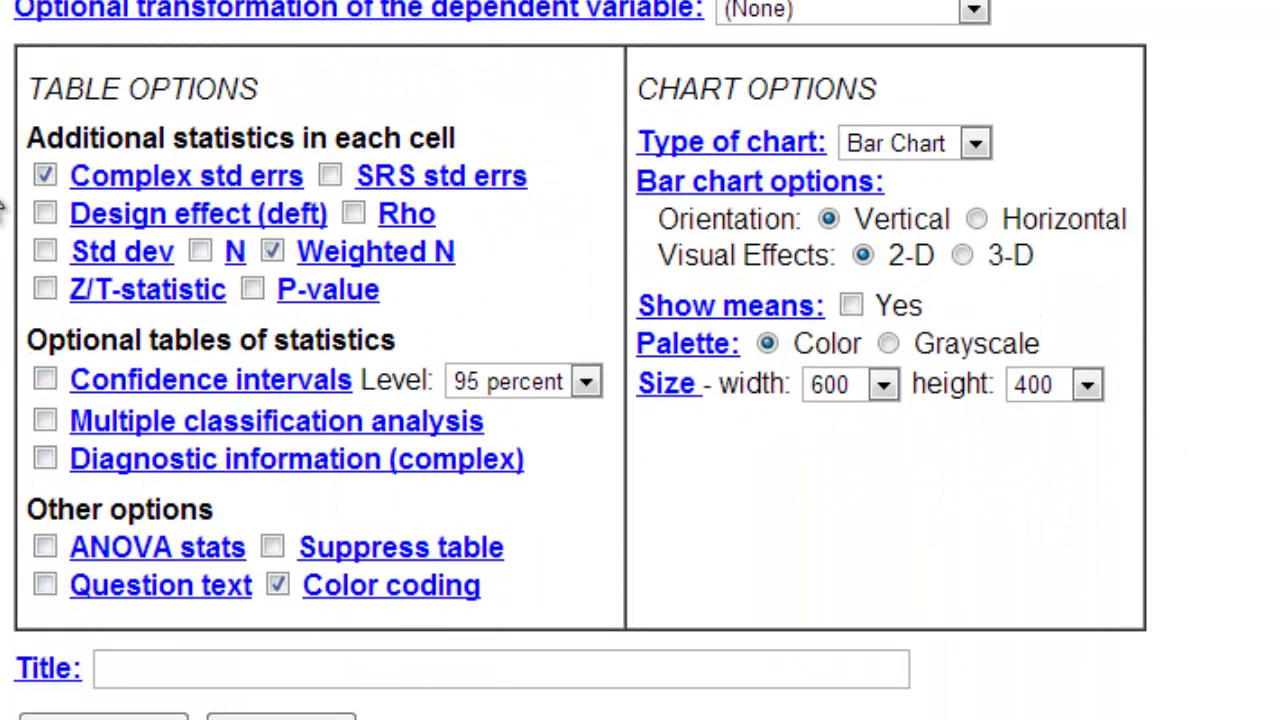
pyautogui.click(44, 176)
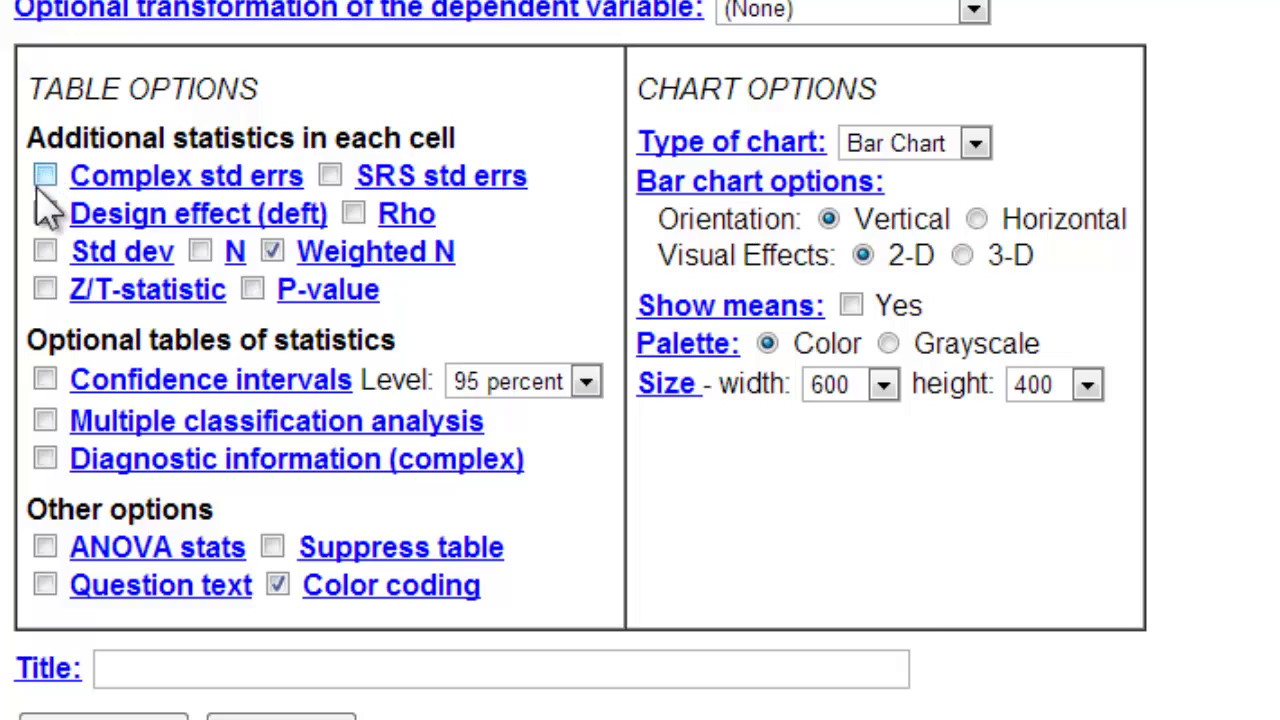
pyautogui.click(44, 251)
pyautogui.click(44, 546)
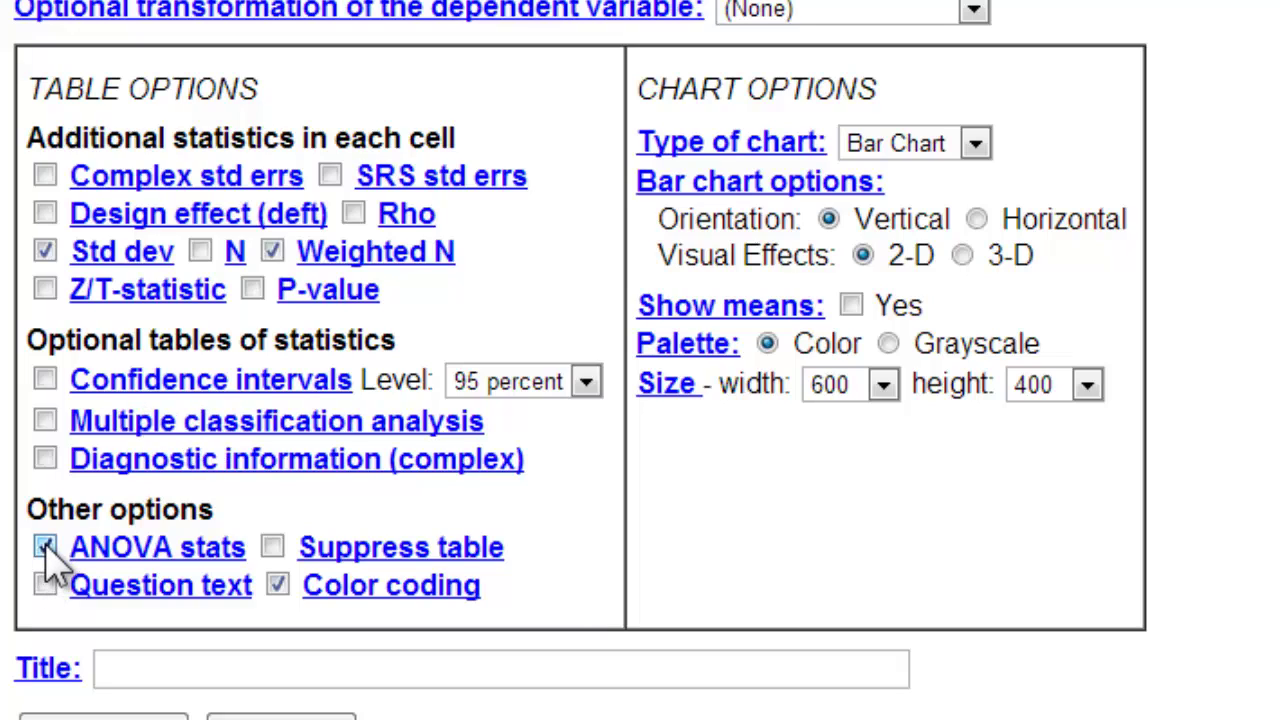
# Step: Set the chart type to (No Chart) and run the table
pyautogui.click(973, 145)
pyautogui.click(935, 235)
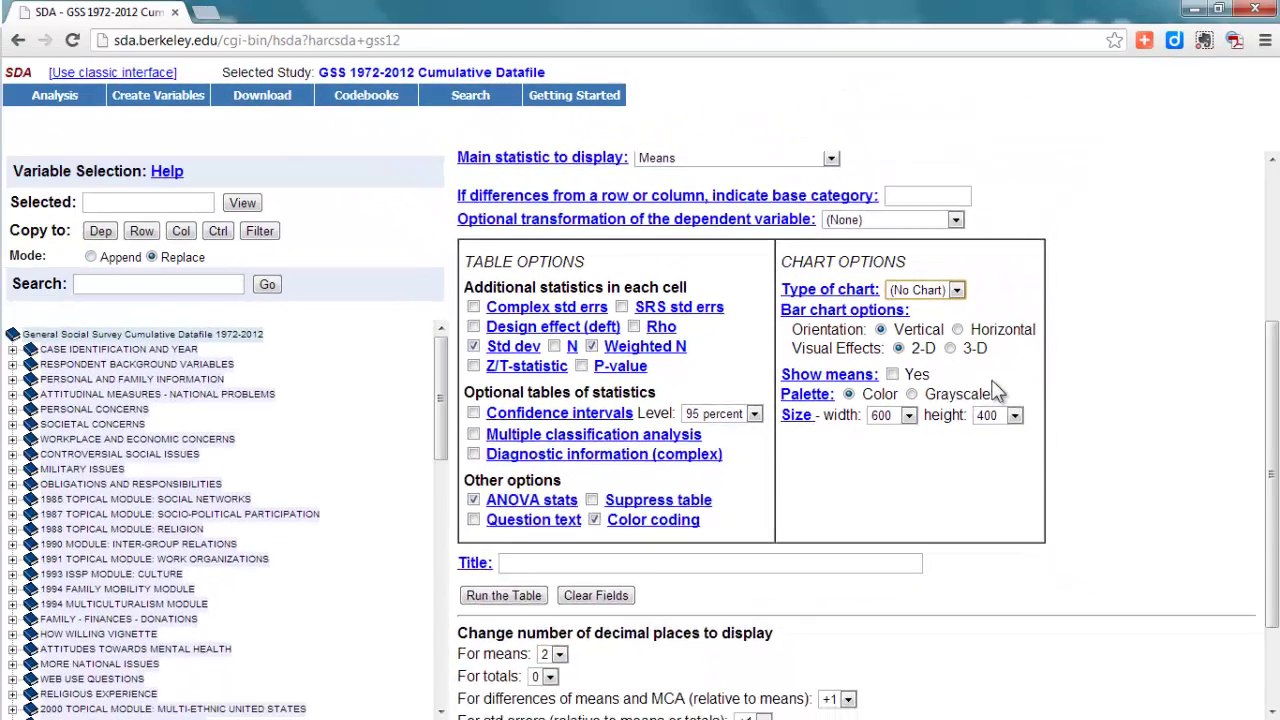
pyautogui.scroll(-3, 872, 423)
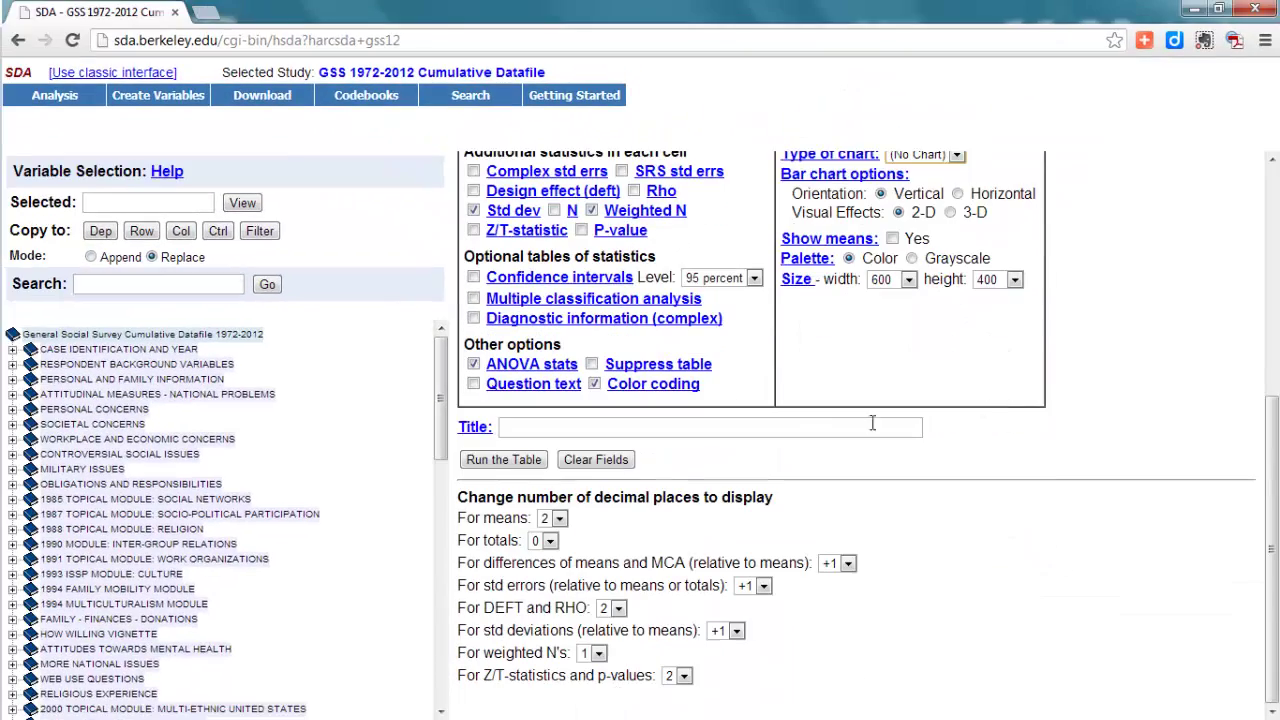
pyautogui.click(504, 459)
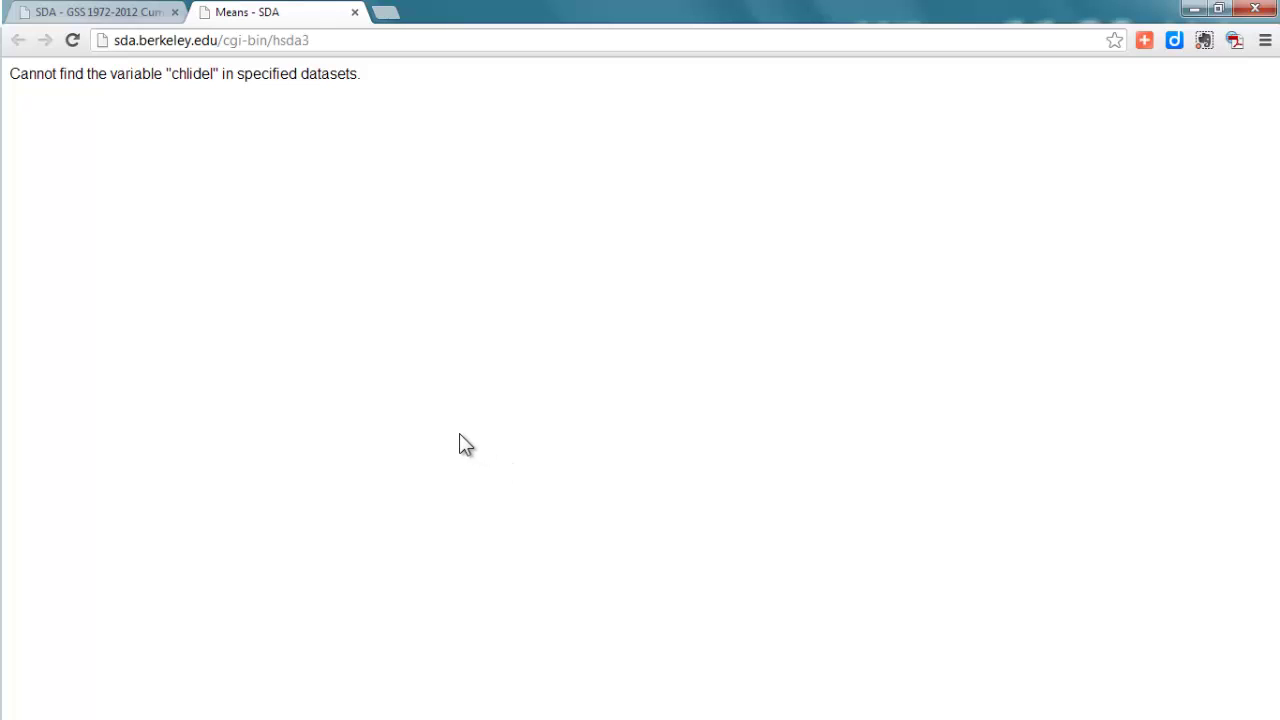
# Step: Close the error tab, correct the Dependent variable to chldidel, and rerun the Means table
pyautogui.click(355, 14)
pyautogui.scroll(1, 1268, 295)
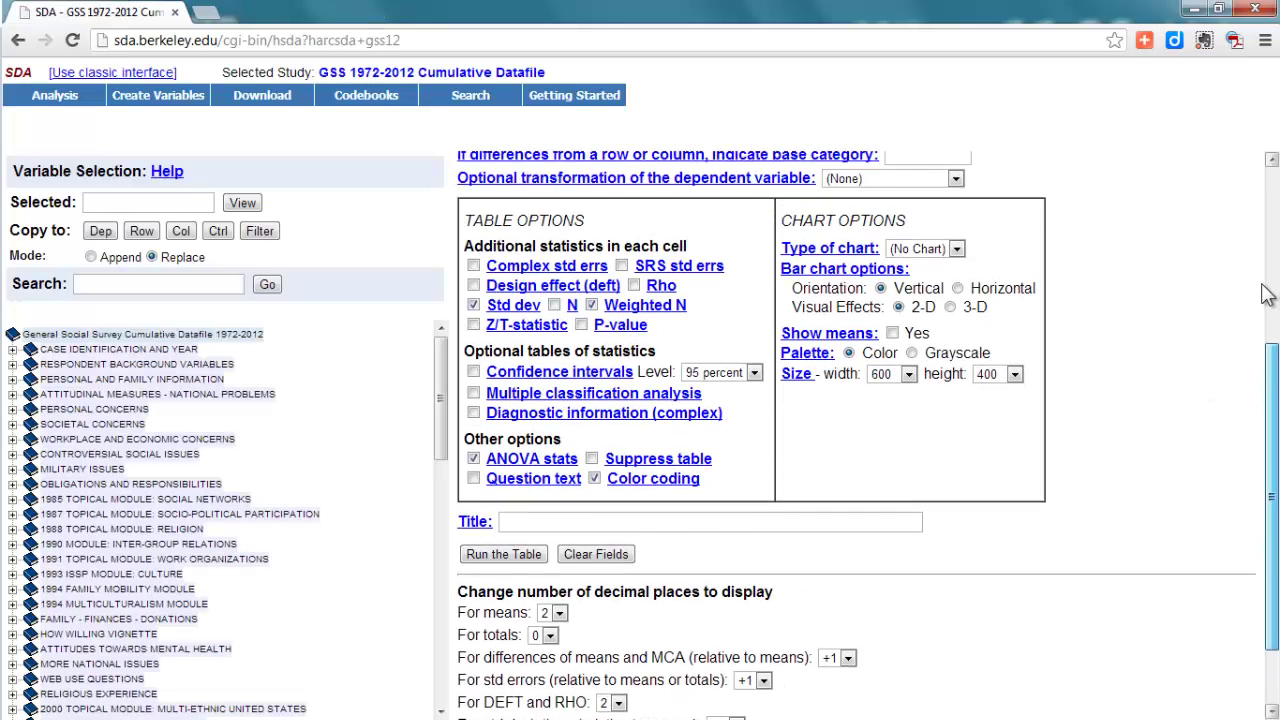
pyautogui.scroll(3, 1268, 295)
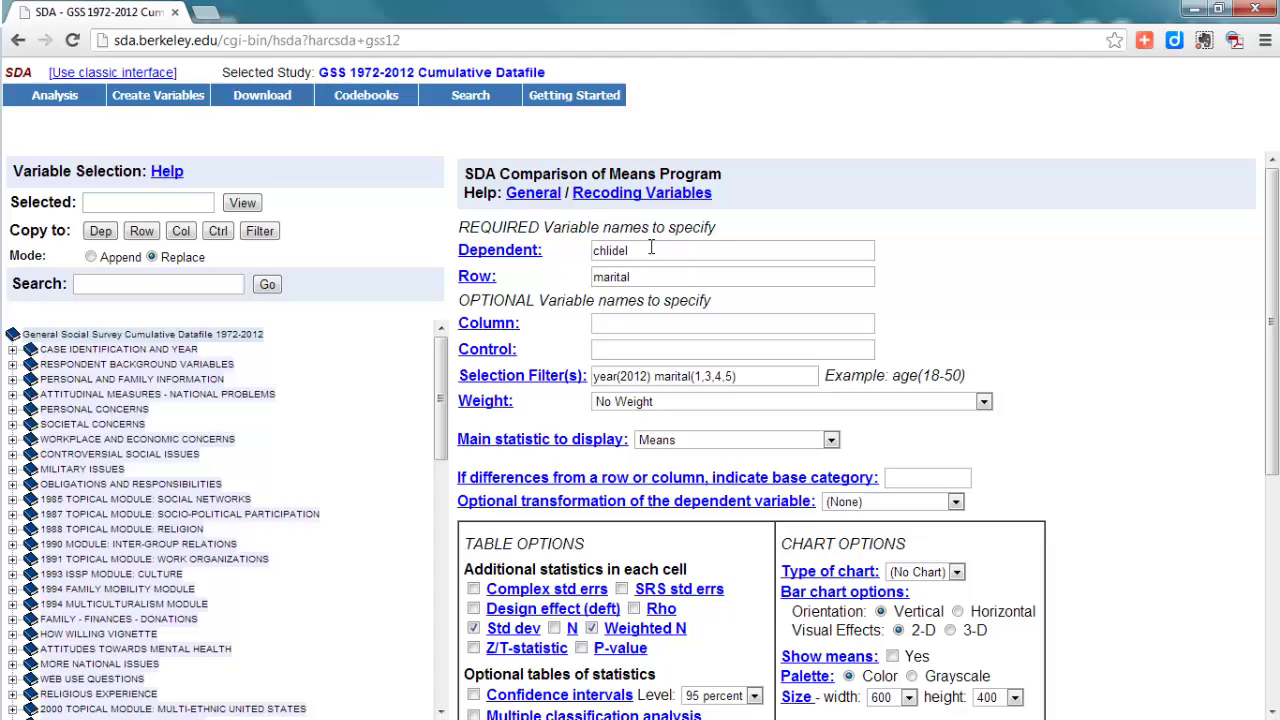
pyautogui.click(651, 250)
pyautogui.press('BackSpace')
pyautogui.press('BackSpace')
pyautogui.press('BackSpace')
pyautogui.press('BackSpace')
pyautogui.press('BackSpace')
pyautogui.press('BackSpace')
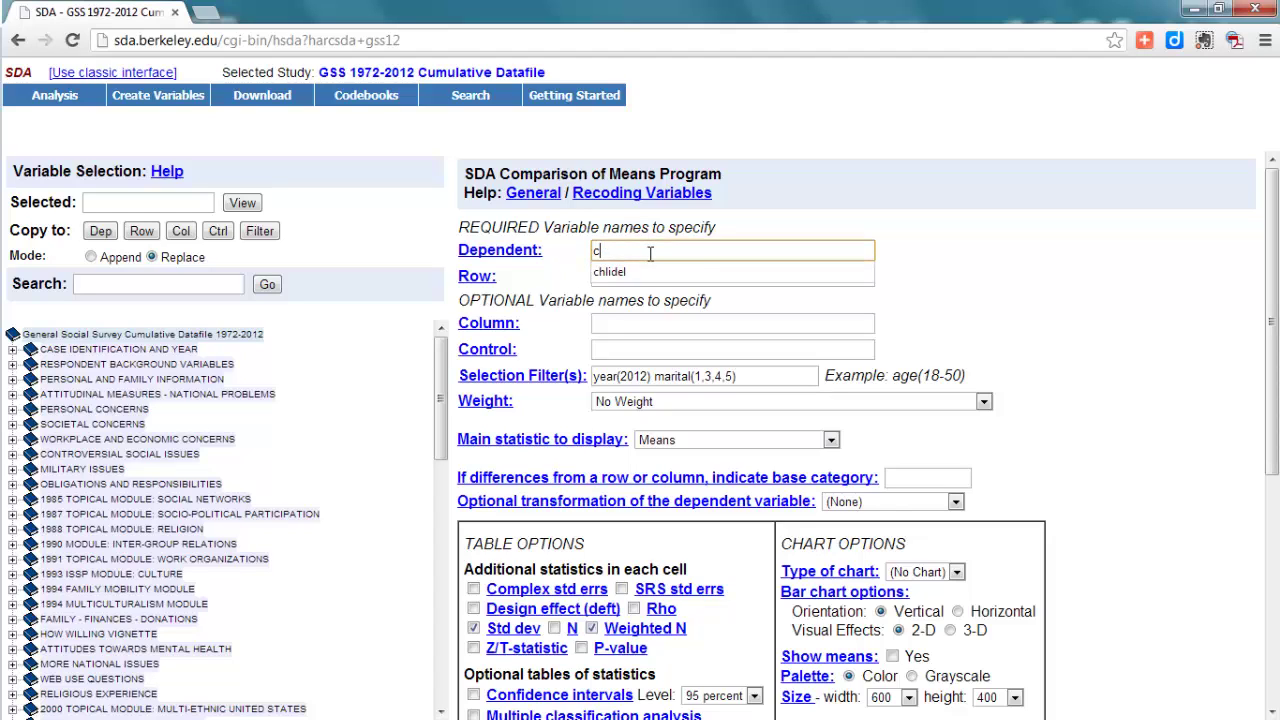
pyautogui.press('BackSpace')
pyautogui.write('c')
pyautogui.press('BackSpace')
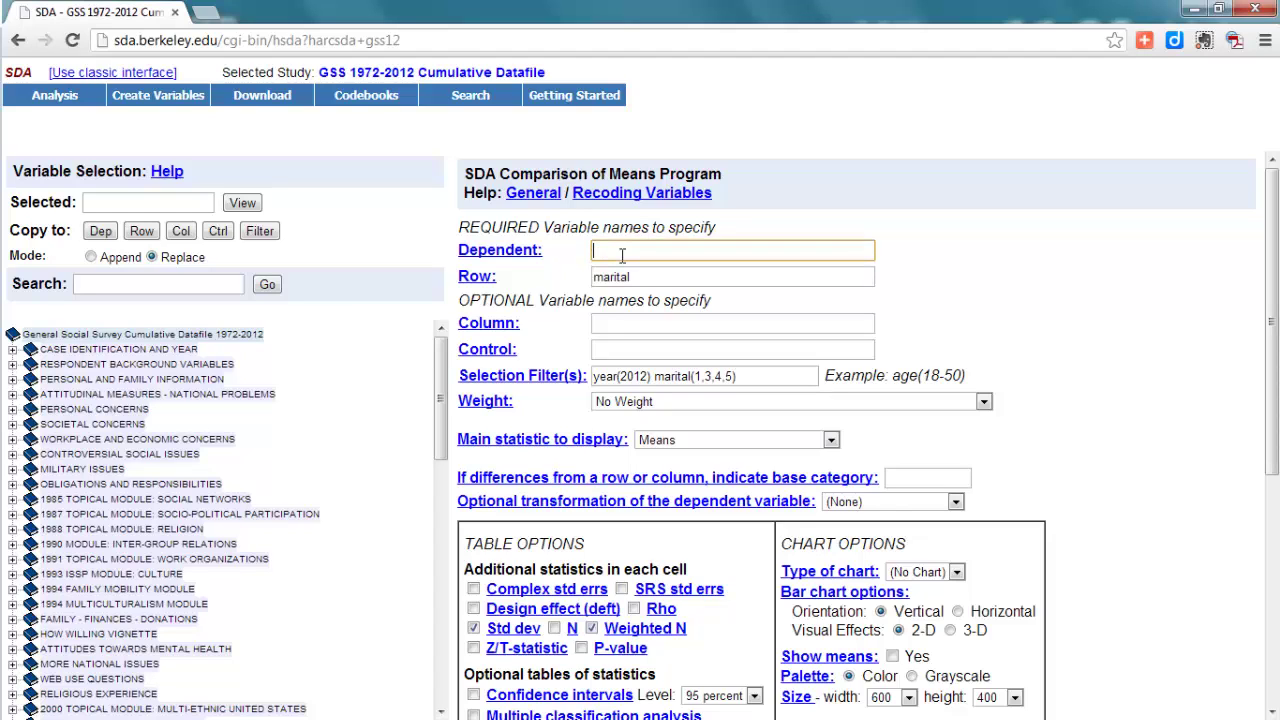
pyautogui.write('chldidel')
pyautogui.press('Return')
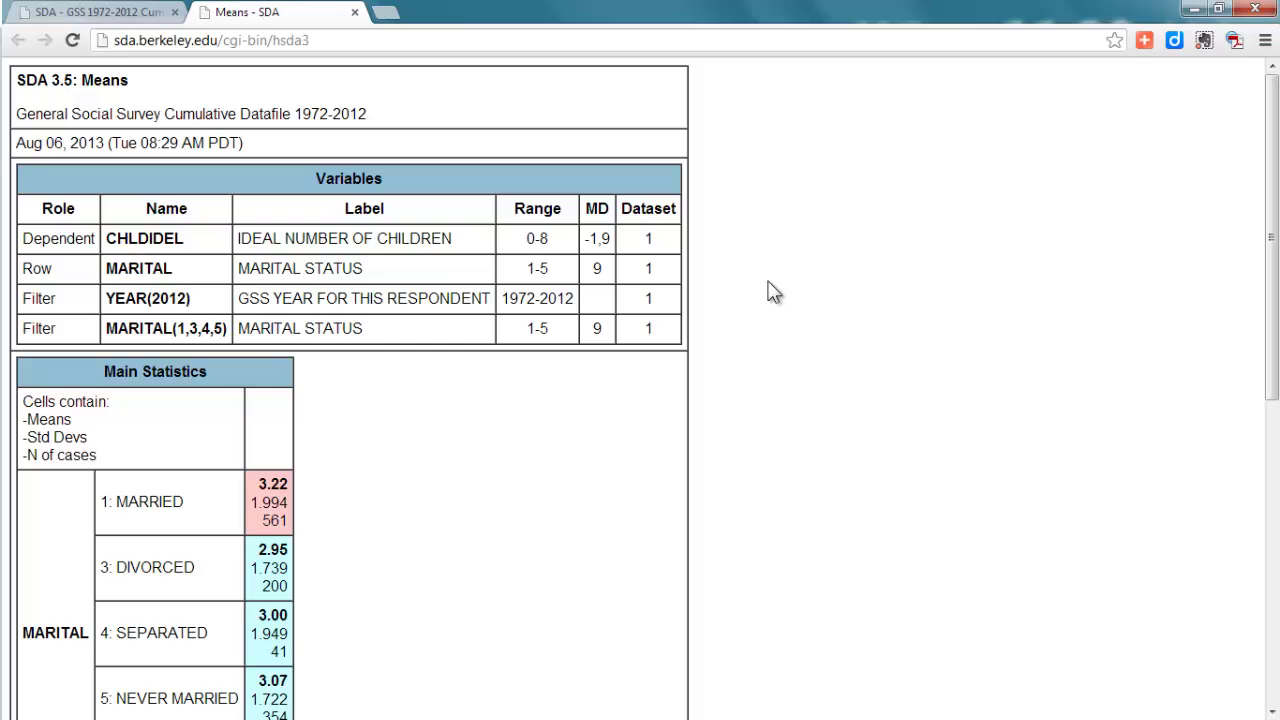
# Step: Scroll the SDA Means output to the Analysis of Variance table (MARITAL F 1.227, P .2987)
pyautogui.scroll(-3, 775, 292)
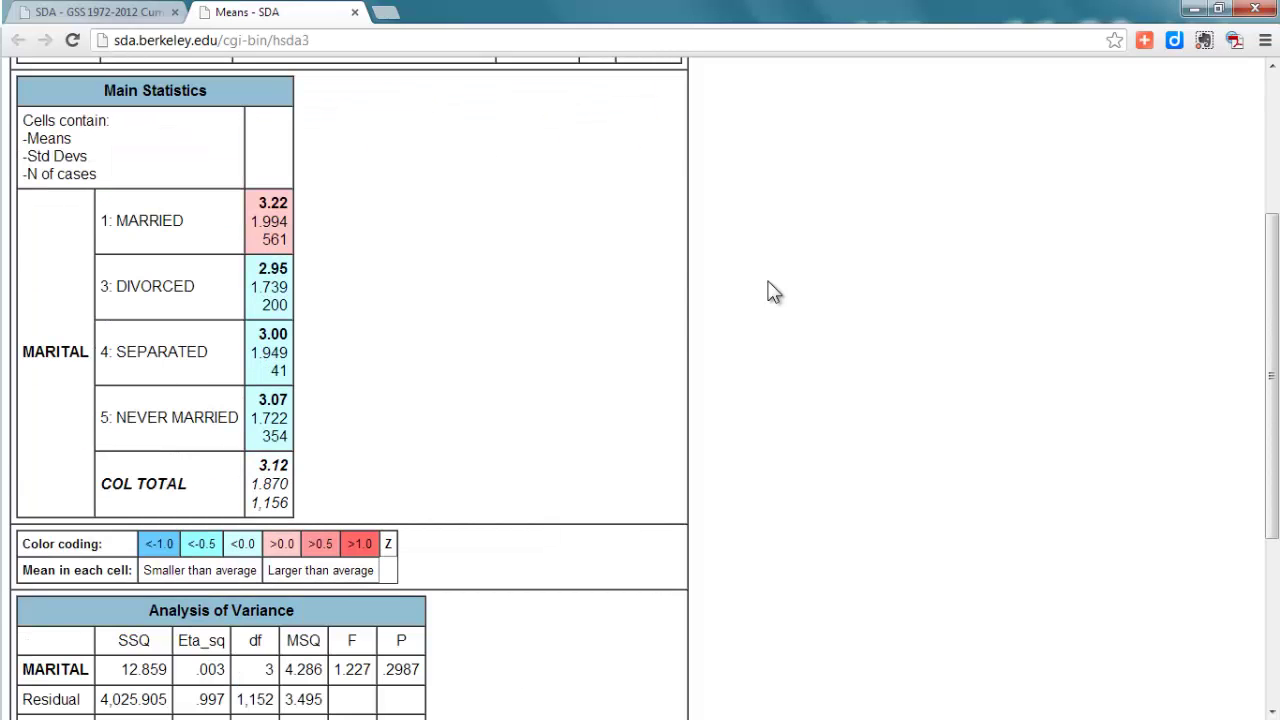